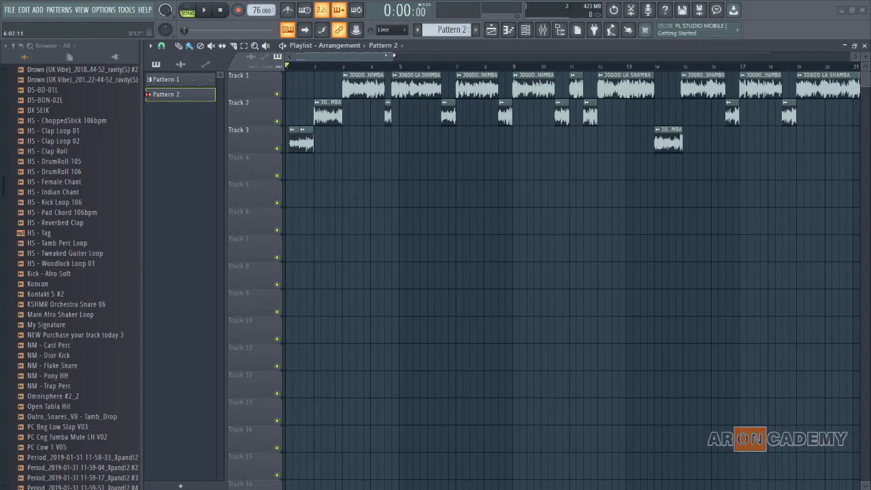
Play the intro from the start to about bar 3 and select its JOGOO LA SHAMBA clips on Tracks 2 and 3
scroll(314, 117, down, 3)
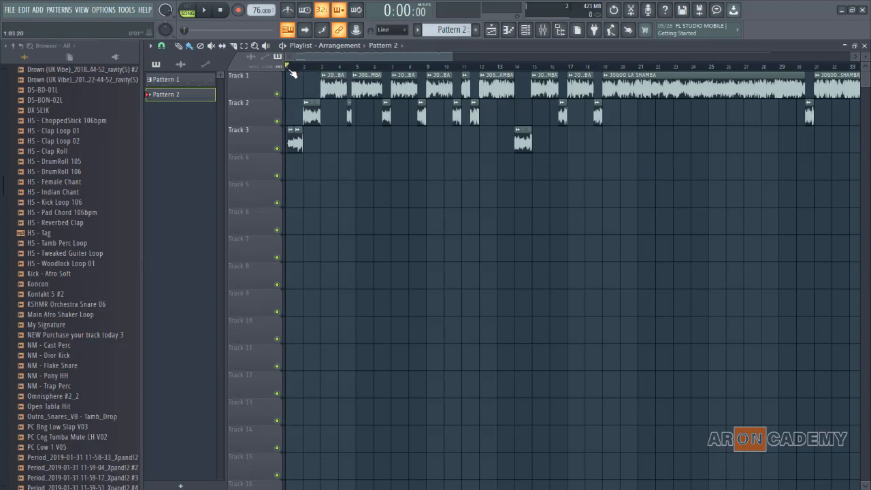
key(space)
scroll(293, 74, up, 6)
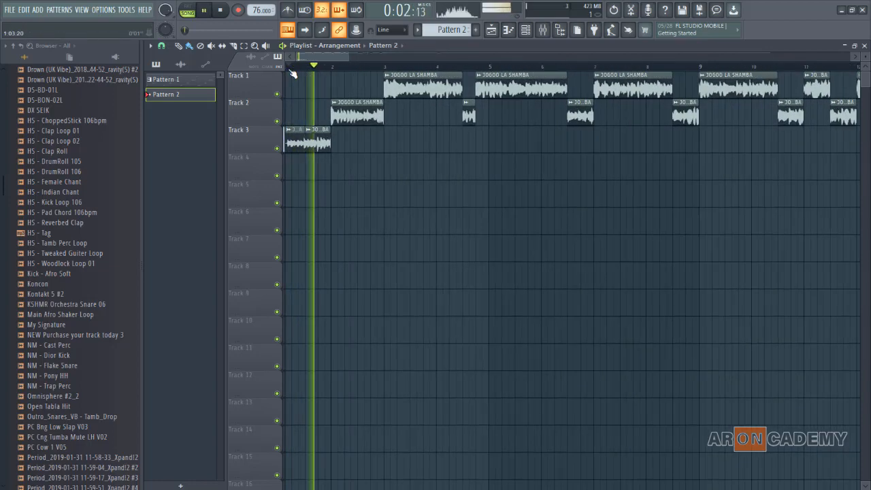
scroll(293, 73, up, 1)
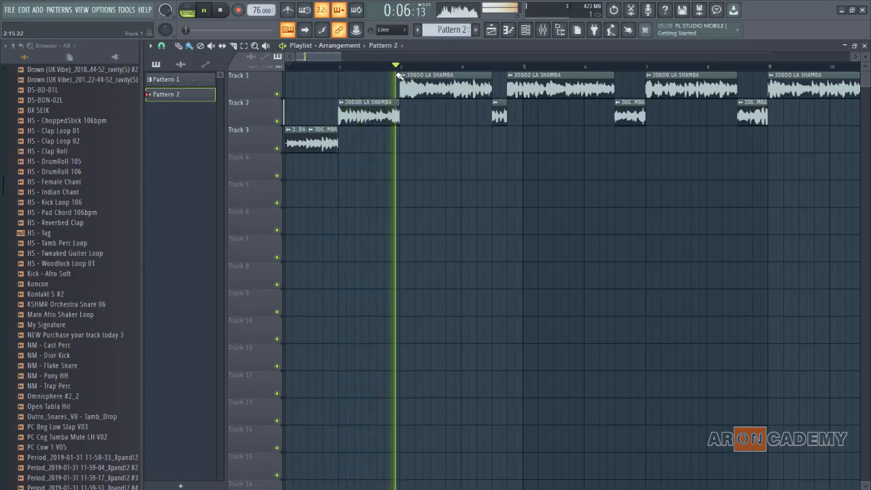
key(space)
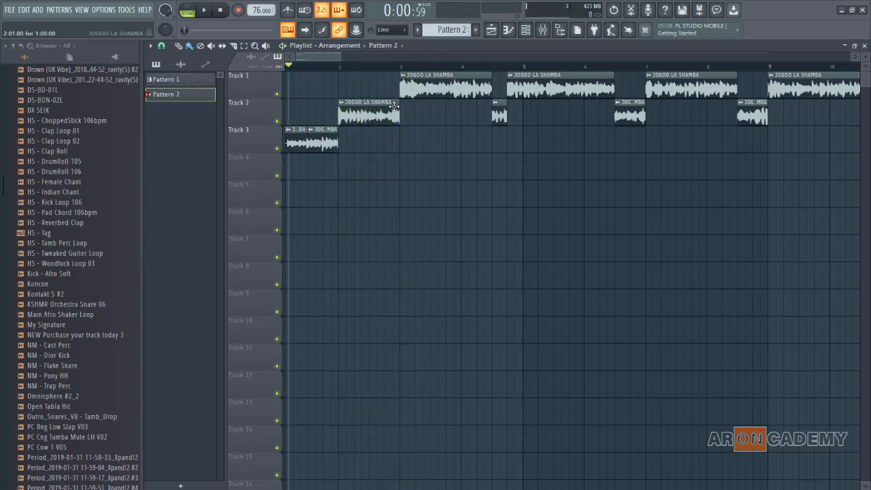
drag(414, 126, 276, 182)
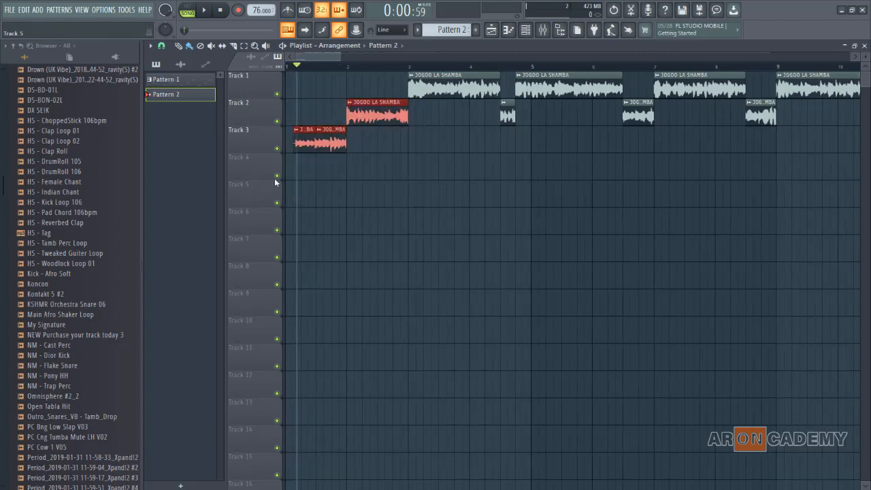
Play the short Track 2 clip between bars 4 and 5
click(506, 67)
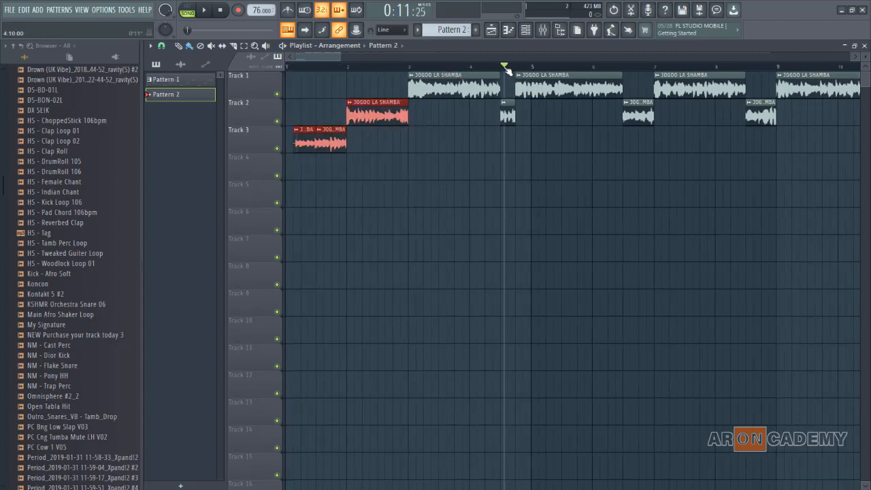
key(space)
click(502, 67)
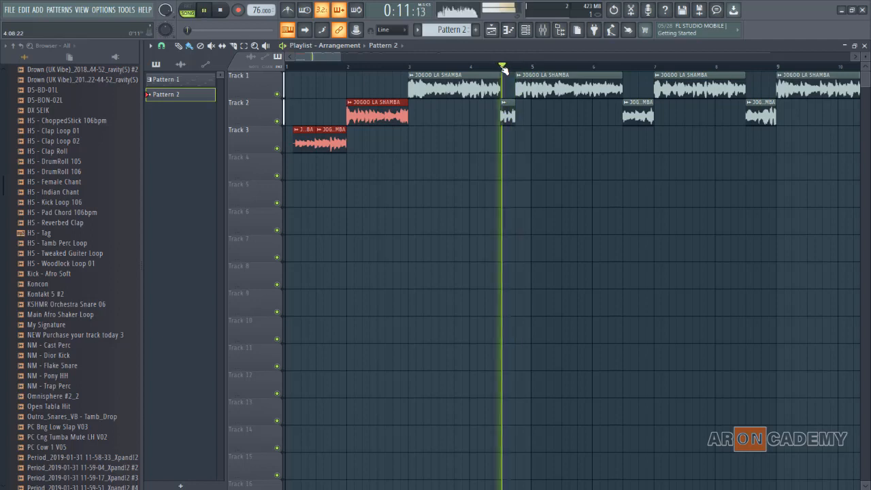
key(space)
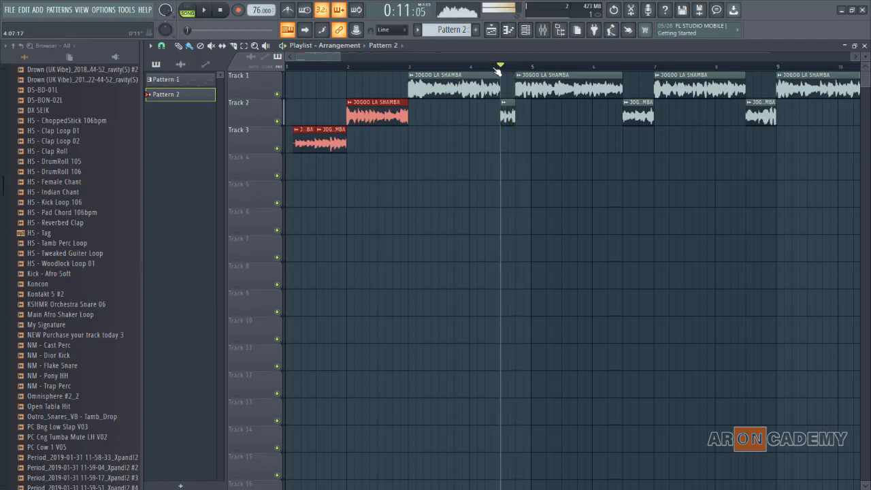
Play the arrangement from the first Track 1 clip at bar 3 and from the Track 2 clip between bars 6 and 7
click(409, 66)
key(space)
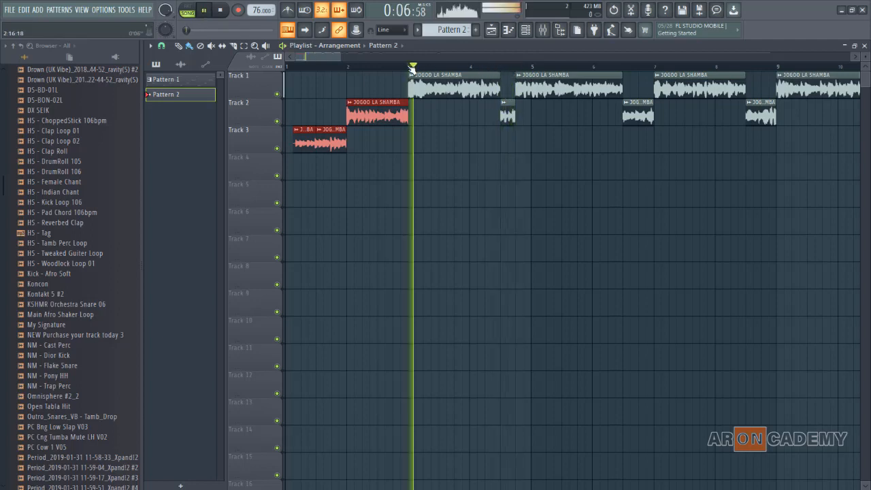
key(space)
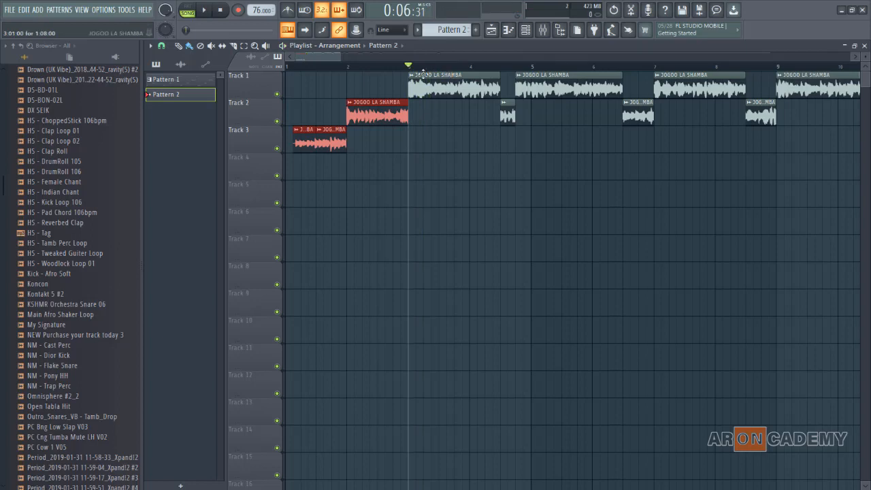
click(624, 66)
key(space)
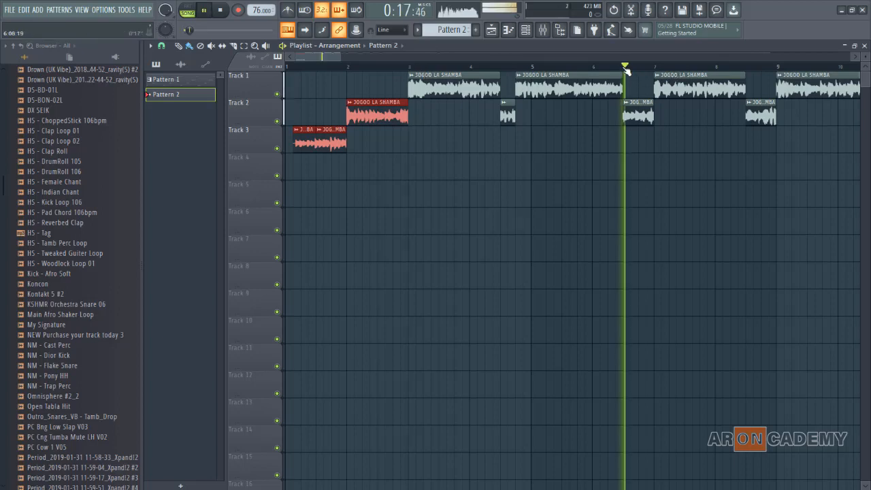
key(space)
Solo Track 17 and play its row of chopped JOGOO LA SHAMBA clips from the start
scroll(624, 70, down, 5)
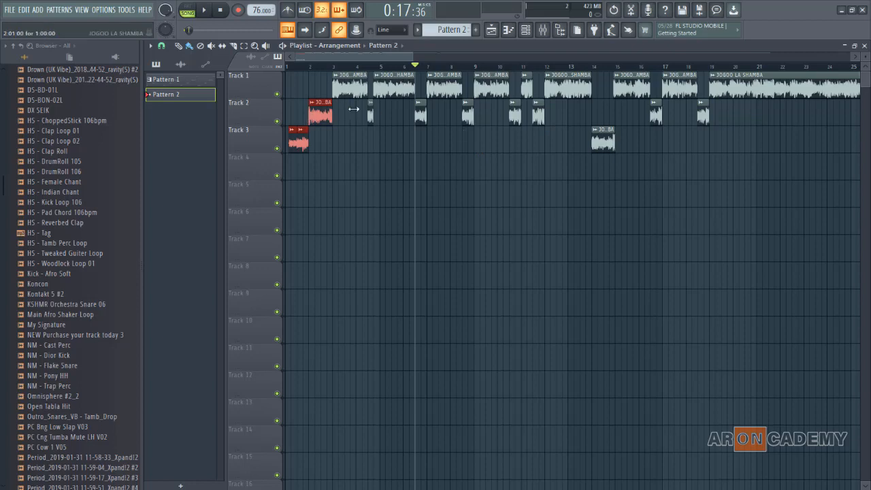
scroll(331, 160, down, 5)
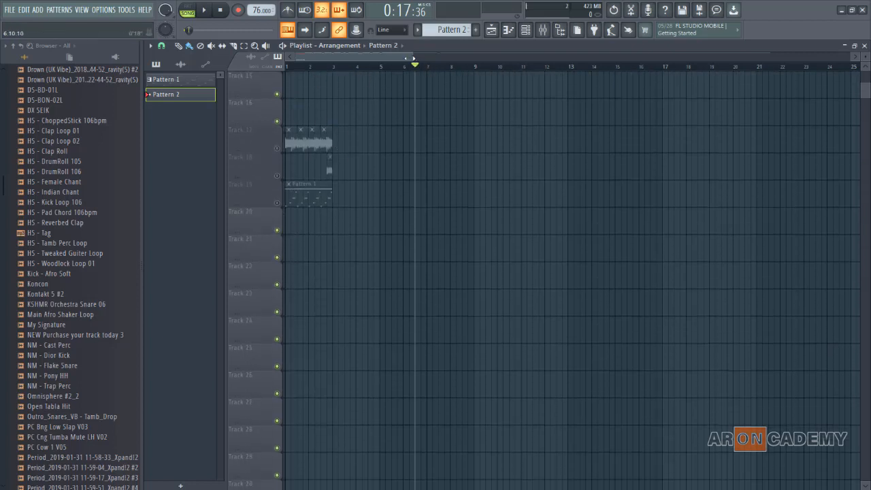
drag(412, 58, 347, 87)
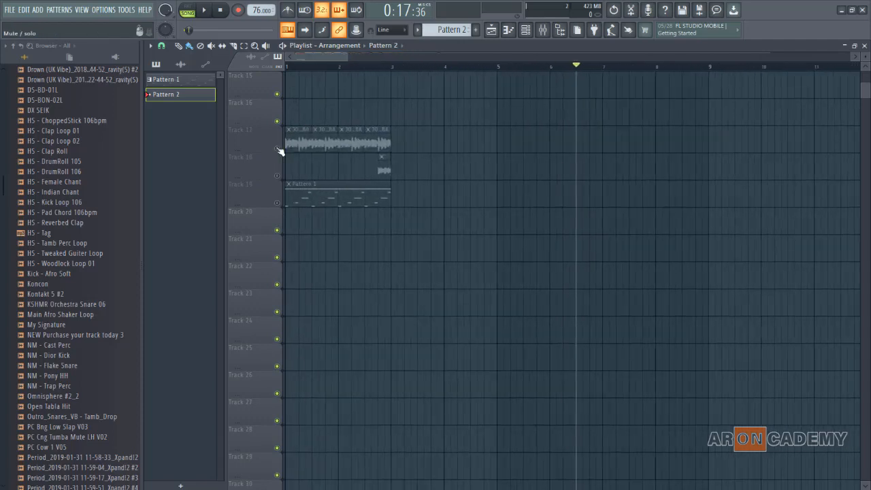
scroll(320, 122, up, 3)
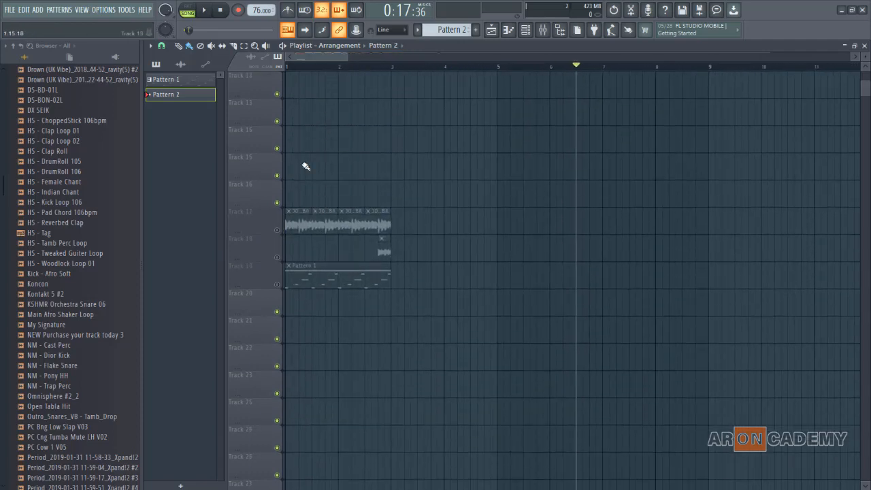
click(277, 230)
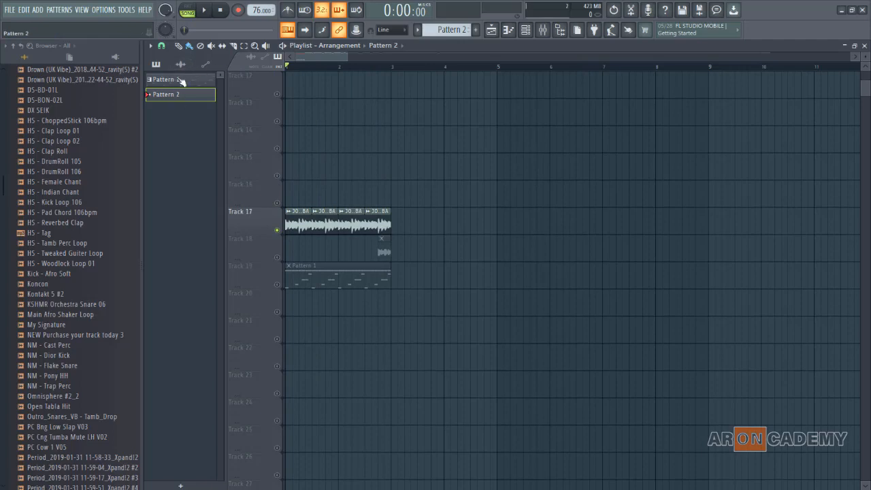
click(207, 12)
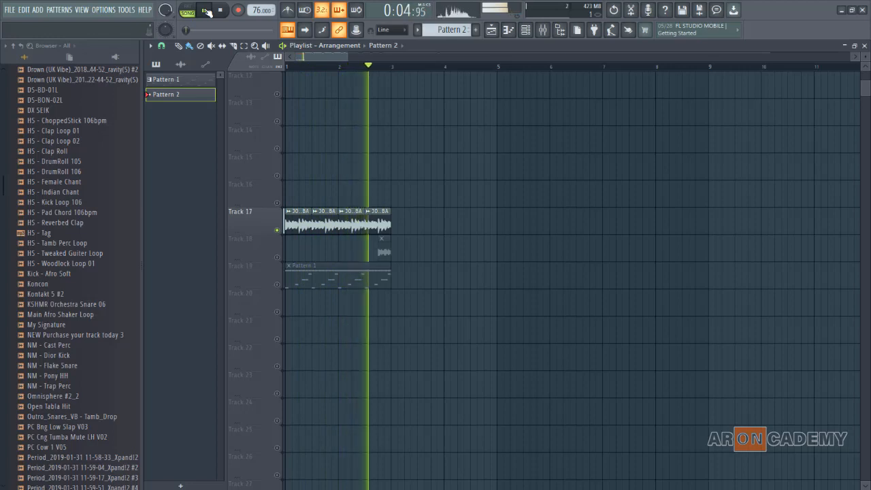
click(207, 12)
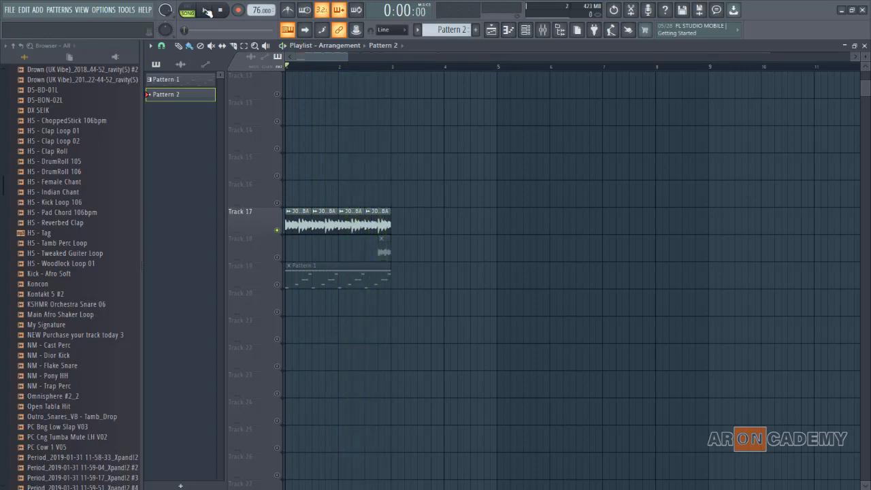
Unmute Track 18, mute Track 17, and play the short Track 18 clip that ends at bar 3
scroll(286, 85, up, 5)
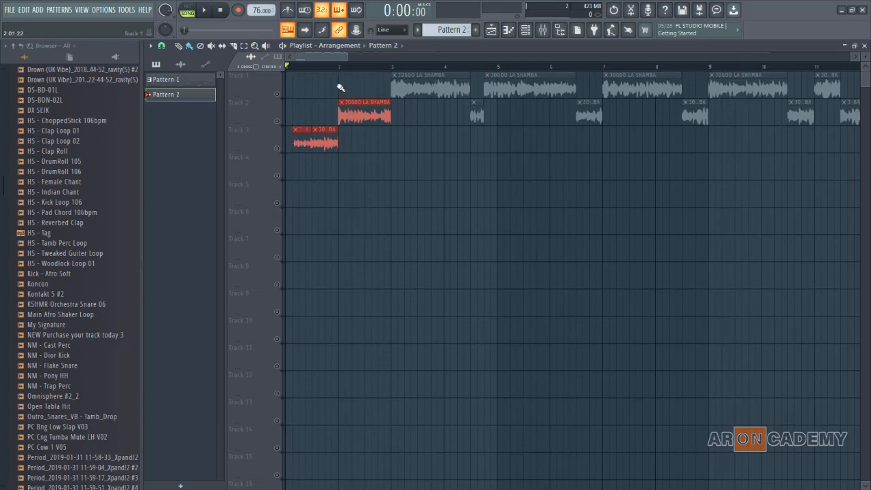
scroll(318, 150, down, 5)
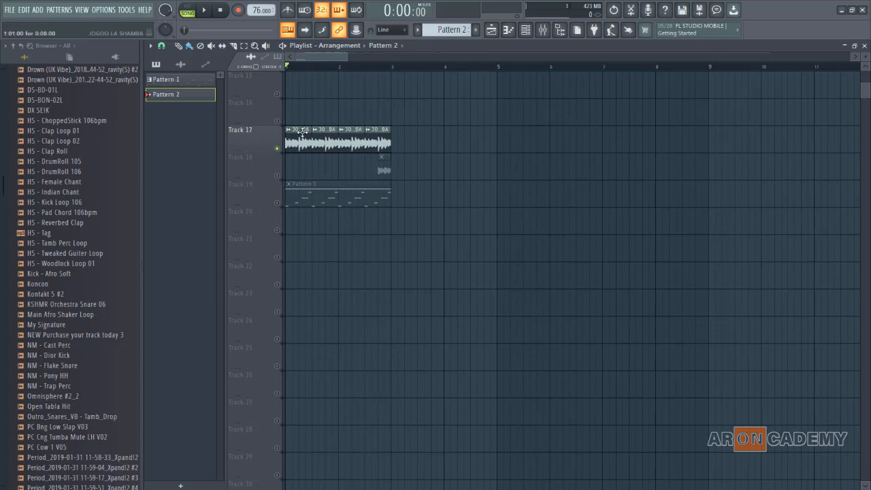
scroll(374, 105, up, 1)
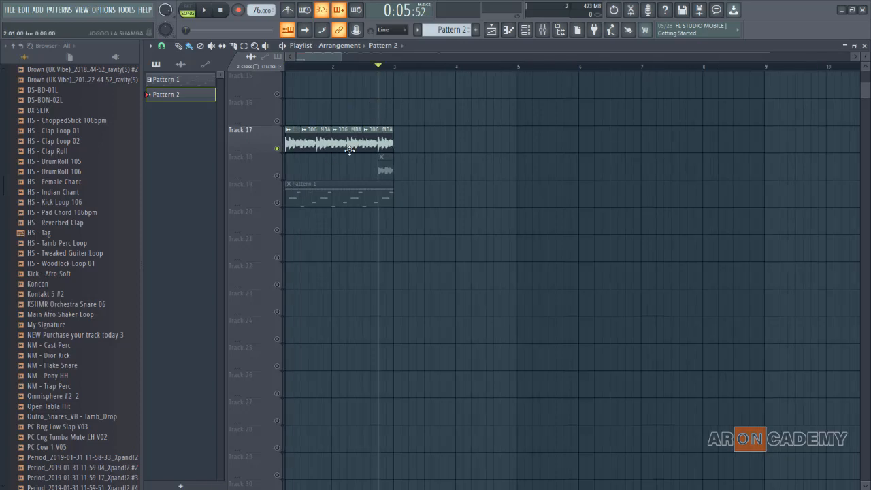
click(277, 176)
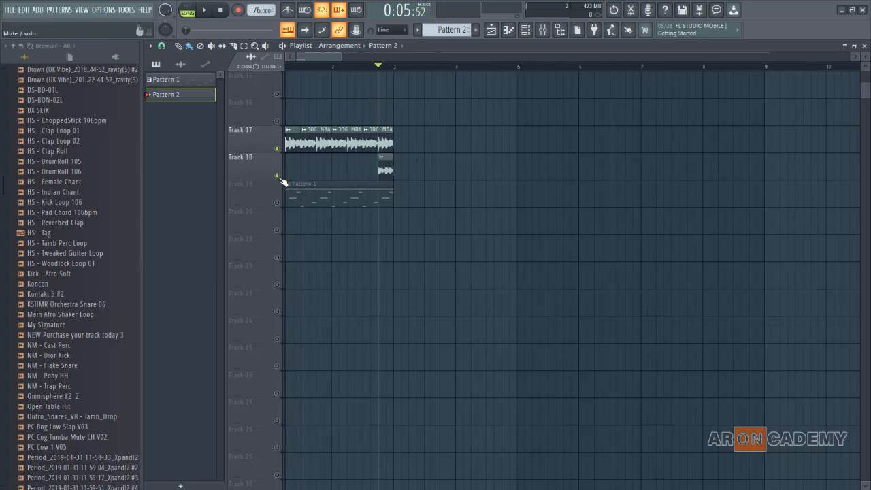
click(277, 148)
key(space)
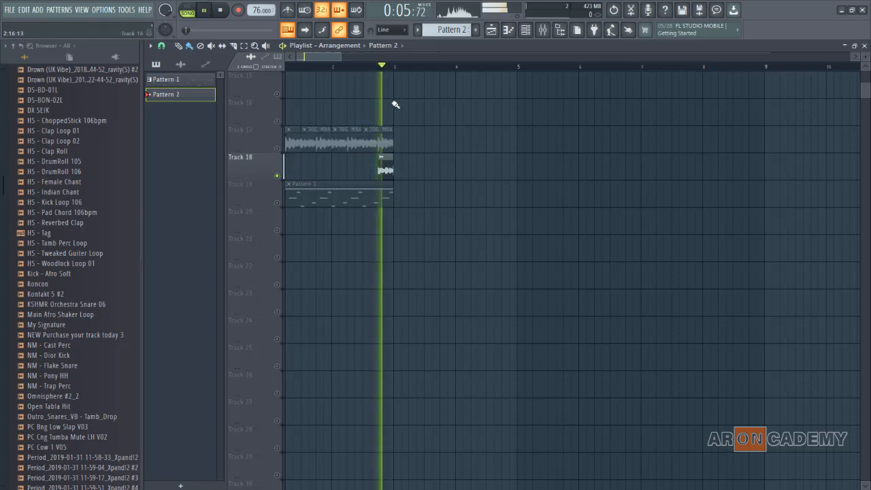
key(space)
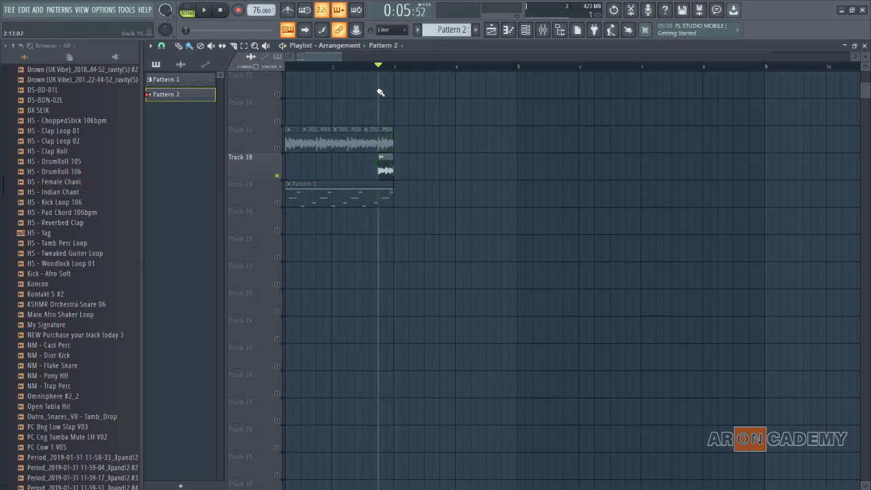
Extend the Track 18 clip's start back to 2:12:00 for a listen, and trim it again to 2:13:00
scroll(380, 76, up, 3)
mouse_move(403, 167)
mouse_down()
mouse_move(392, 166)
mouse_move(401, 167)
mouse_up()
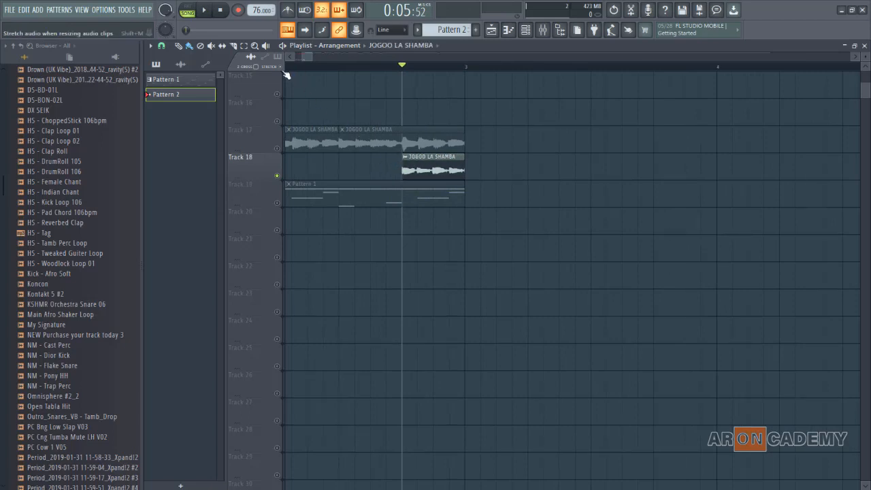
drag(403, 176, 386, 170)
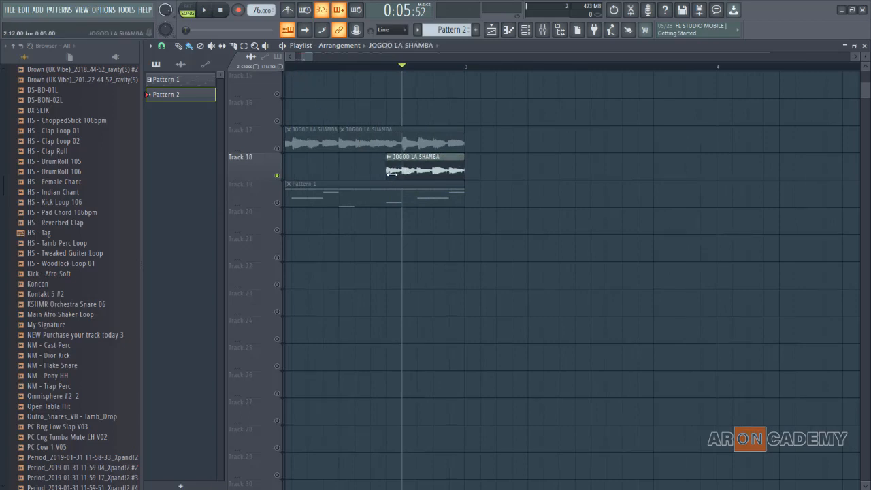
click(370, 66)
key(space)
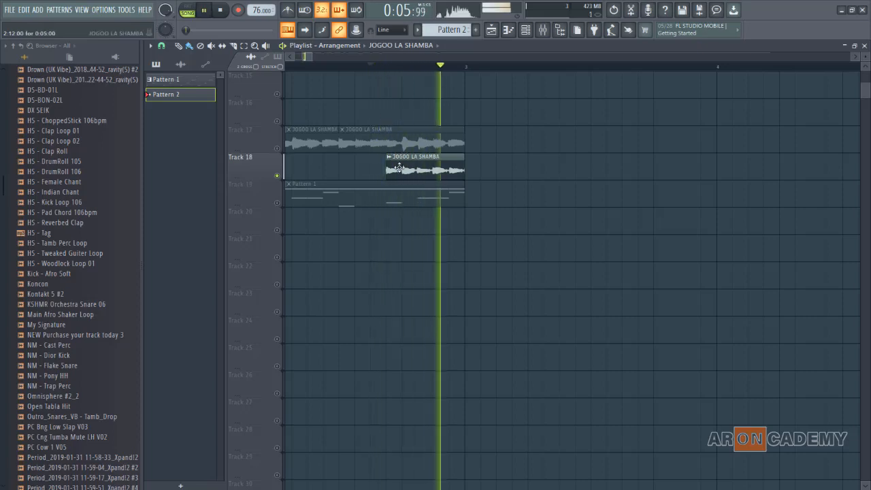
key(space)
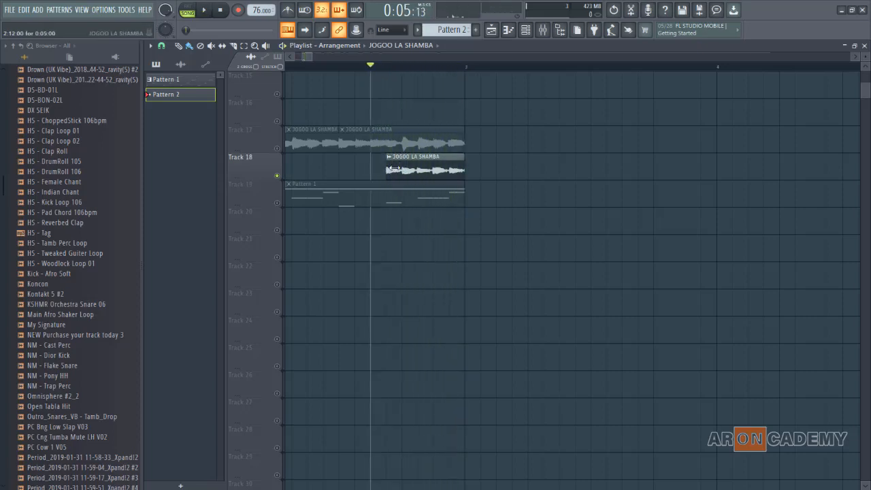
drag(386, 170, 402, 170)
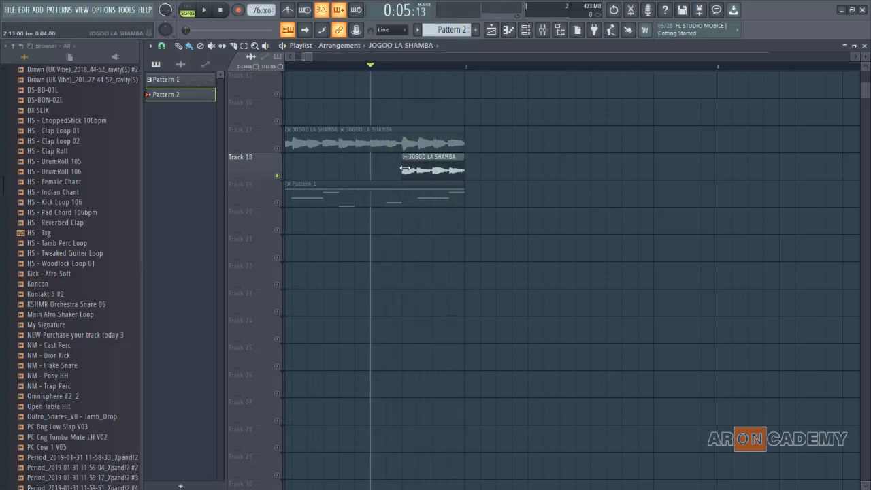
Unmute Track 17 and play its last clips together with the Track 18 clip
click(277, 148)
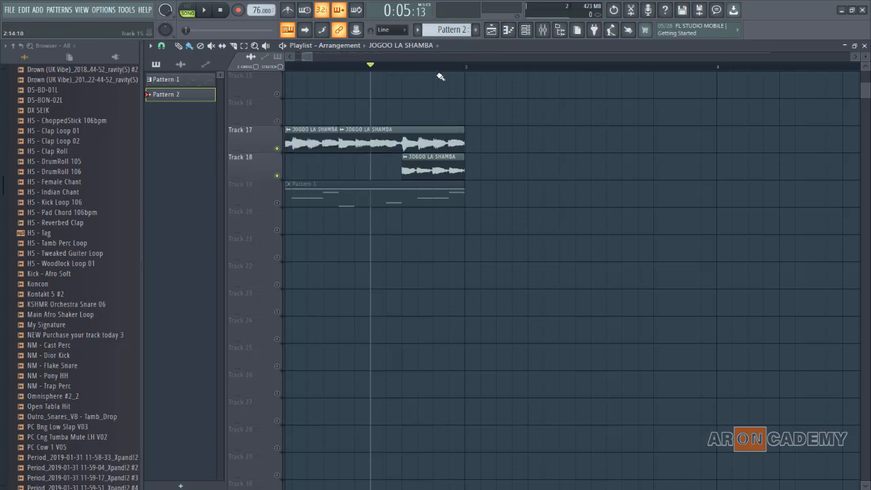
key(space)
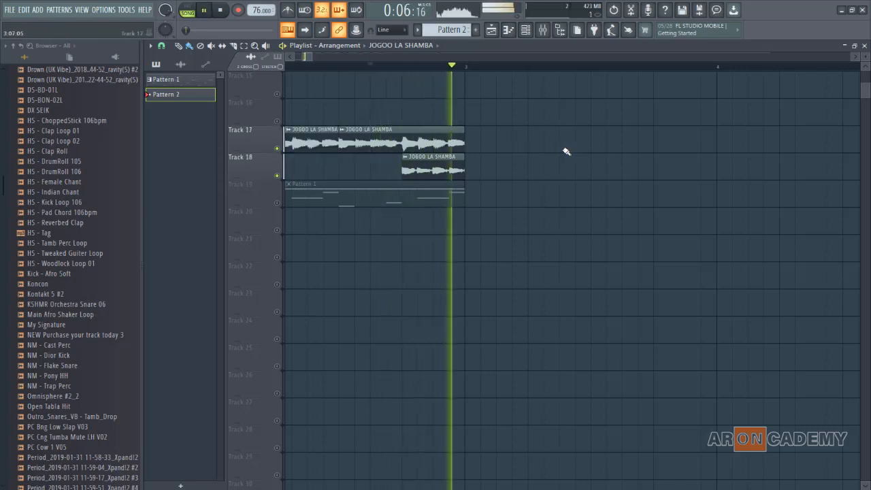
key(space)
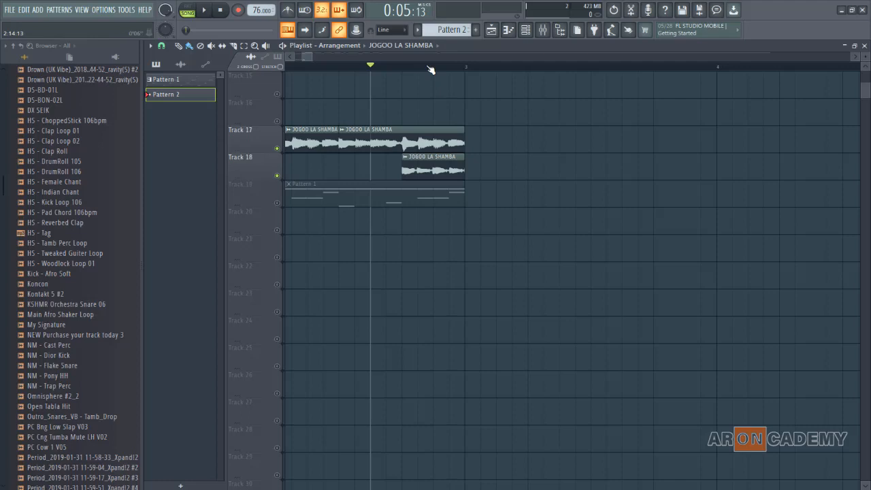
Play the combined Track 17 and 18 loop from near its start and set the time selection from bar 1 to bar 3
scroll(430, 68, down, 3)
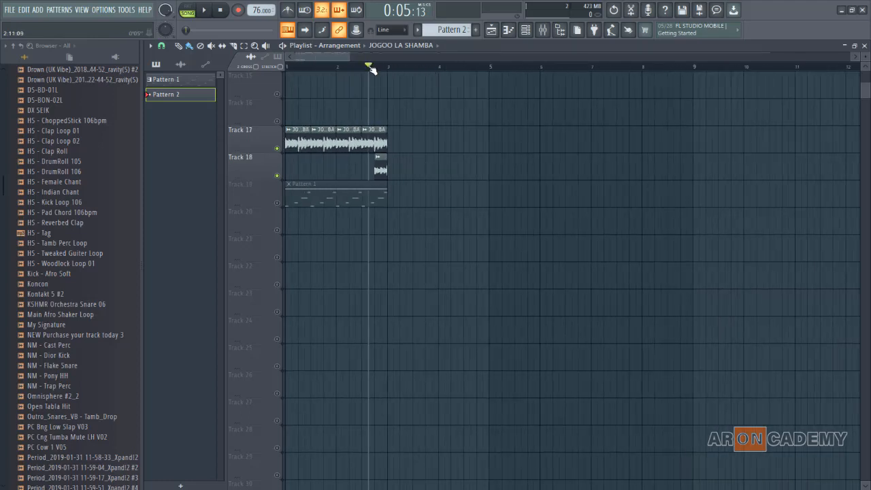
click(295, 66)
key(space)
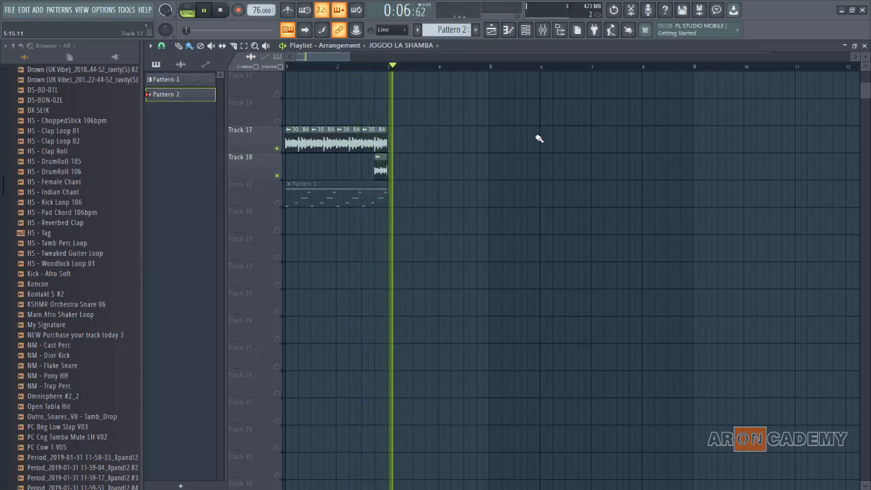
key(space)
drag(389, 66, 228, 77)
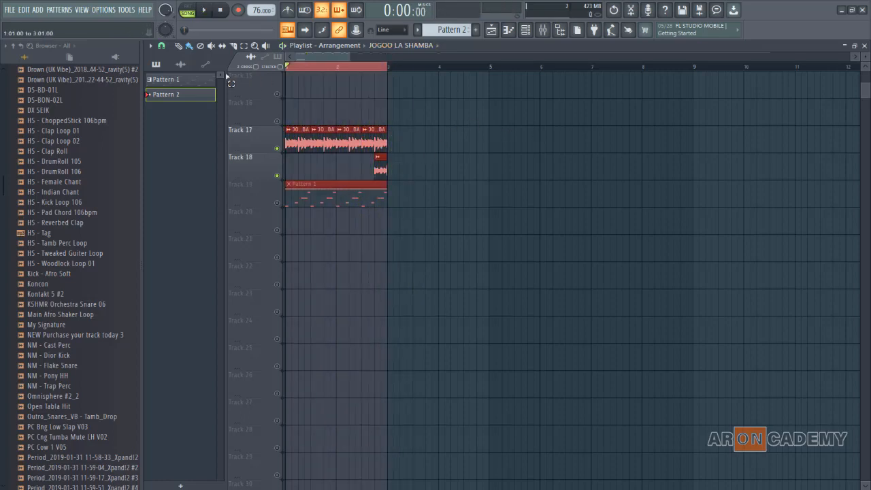
Play the selected two-bar loop and view Pattern 1's DM-AFO 14 and DS-BON-02L notes in the piano roll
key(space)
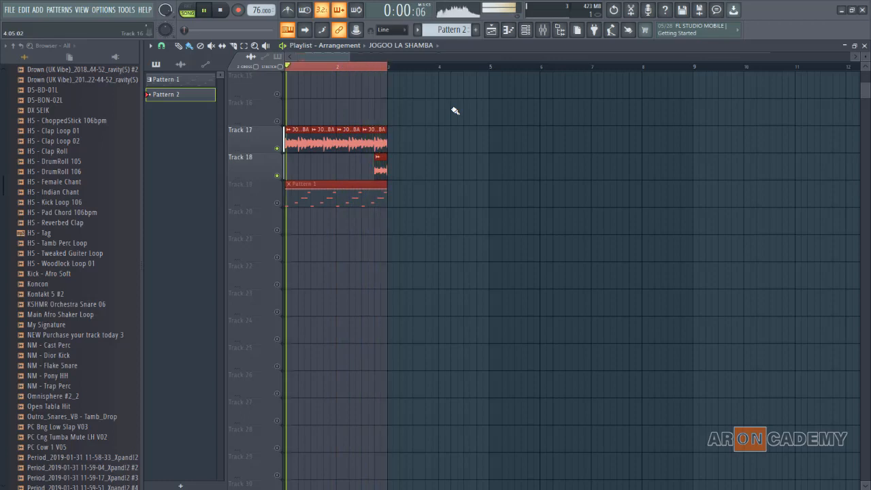
key(space)
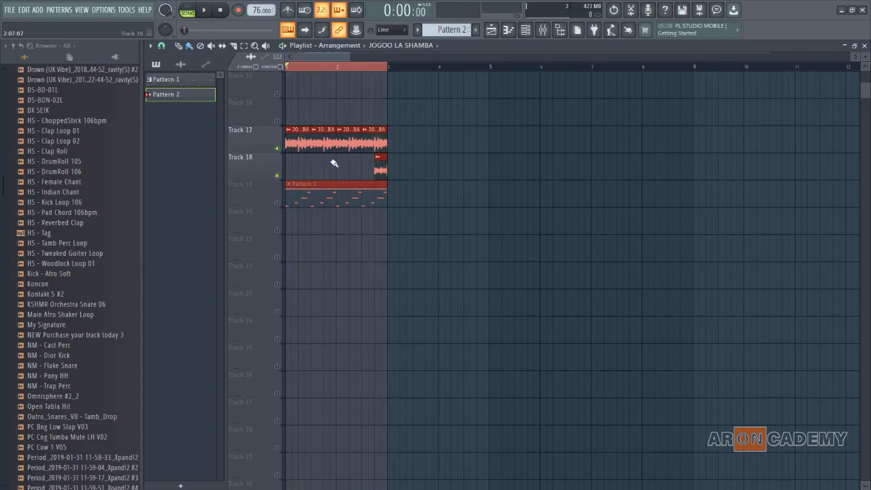
double_click(293, 198)
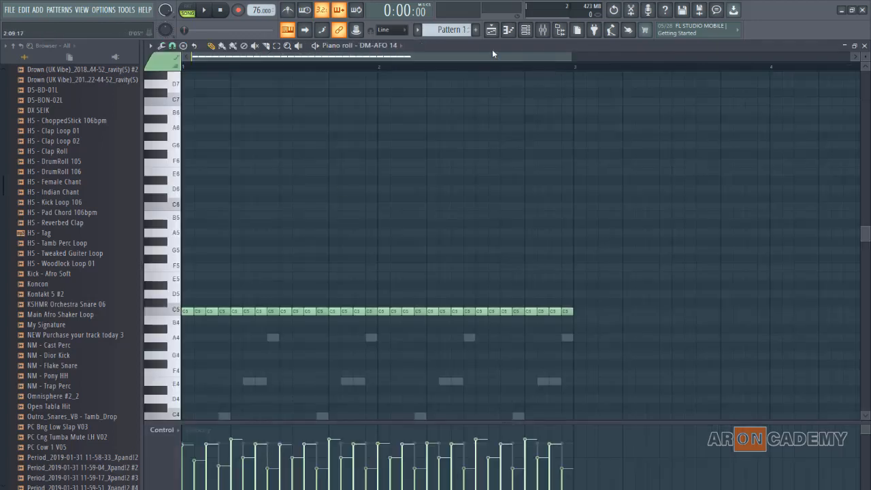
click(526, 29)
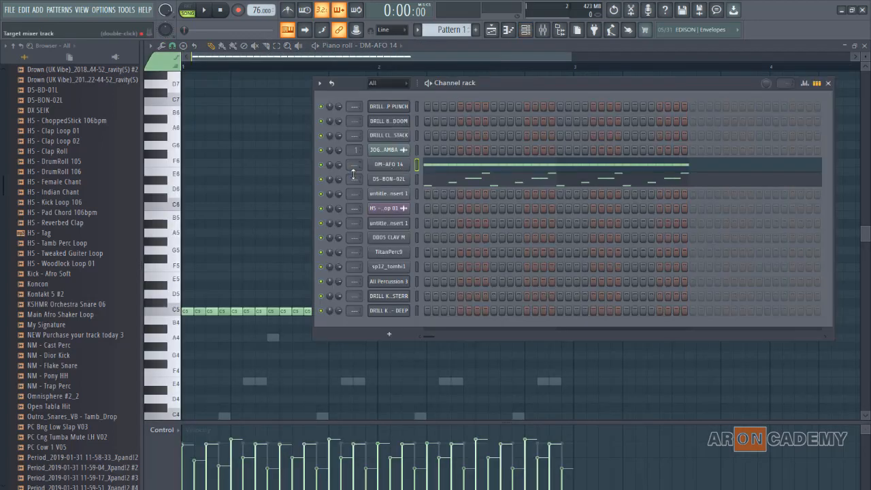
click(429, 169)
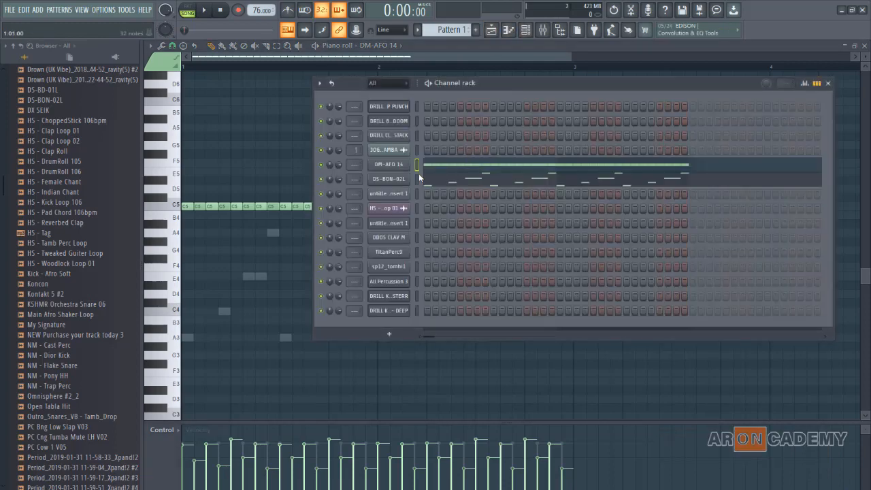
click(447, 183)
drag(172, 338, 448, 78)
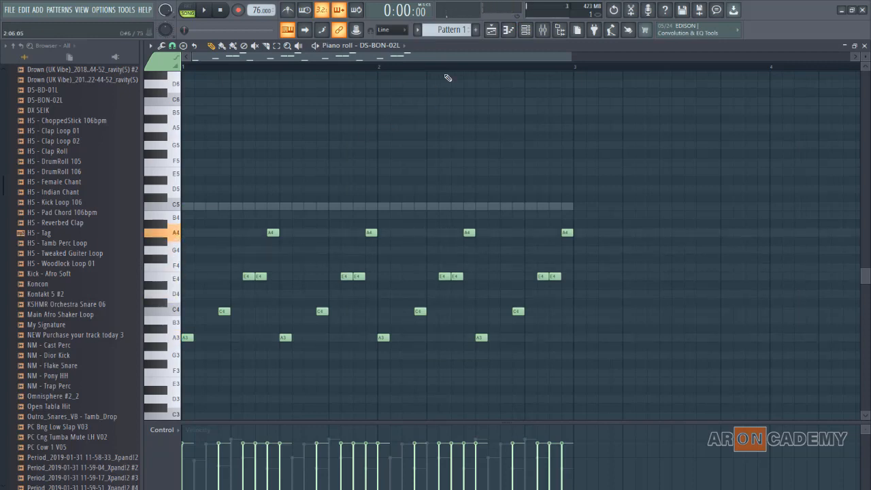
Return to the playlist, unmute Track 19 and play Pattern 1 together with the sample clips on Tracks 17 and 18
click(491, 29)
key(space)
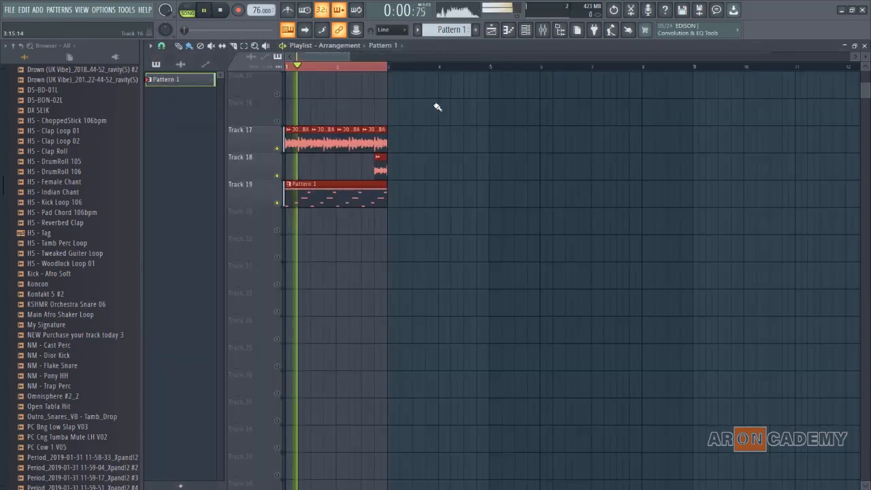
scroll(439, 130, up, 1)
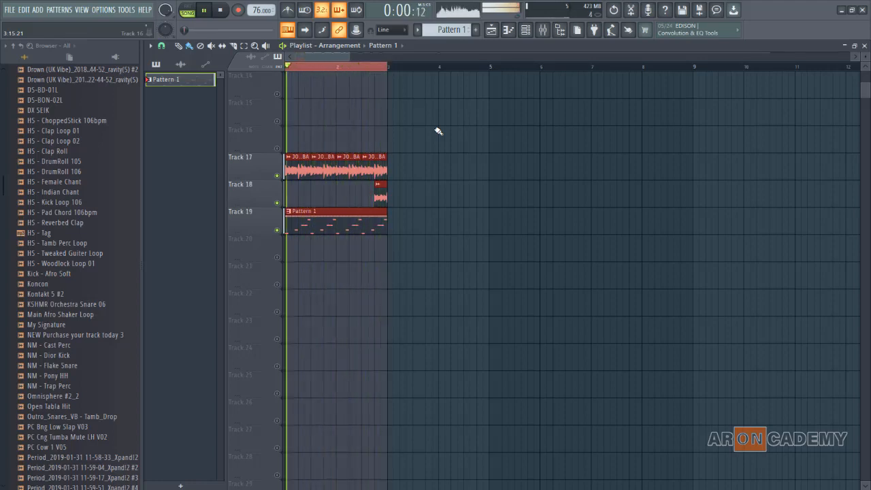
key(space)
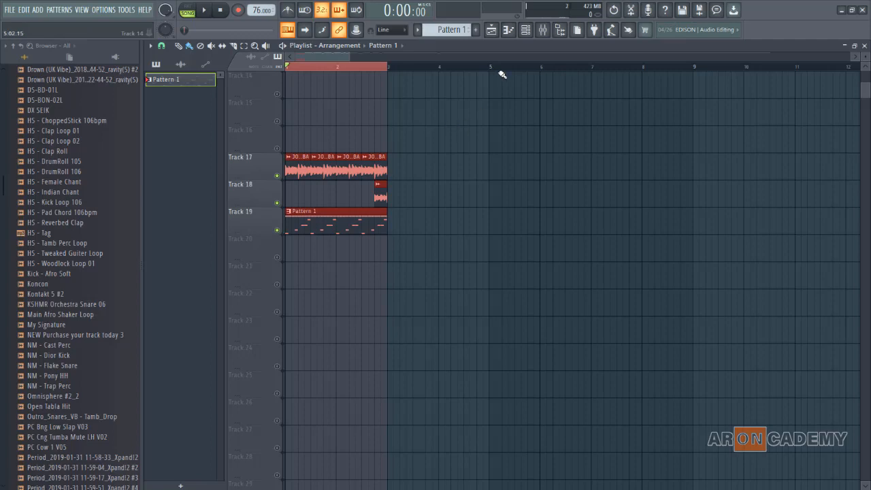
View the Initial SlowMo effect on mixer Insert 1 and check the channel routing in the channel rack
click(543, 29)
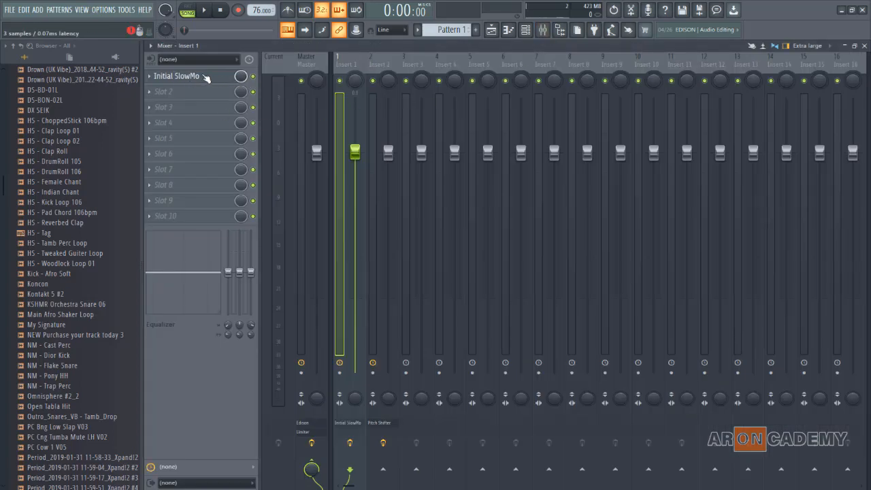
click(205, 77)
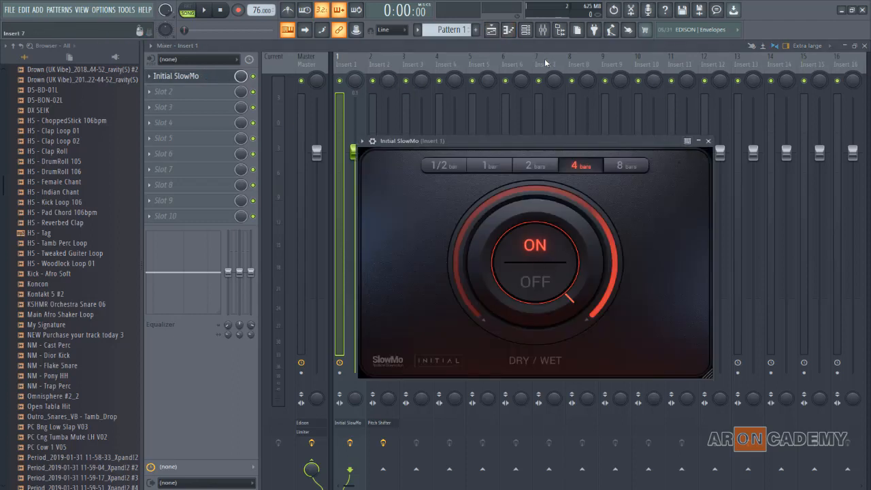
click(526, 29)
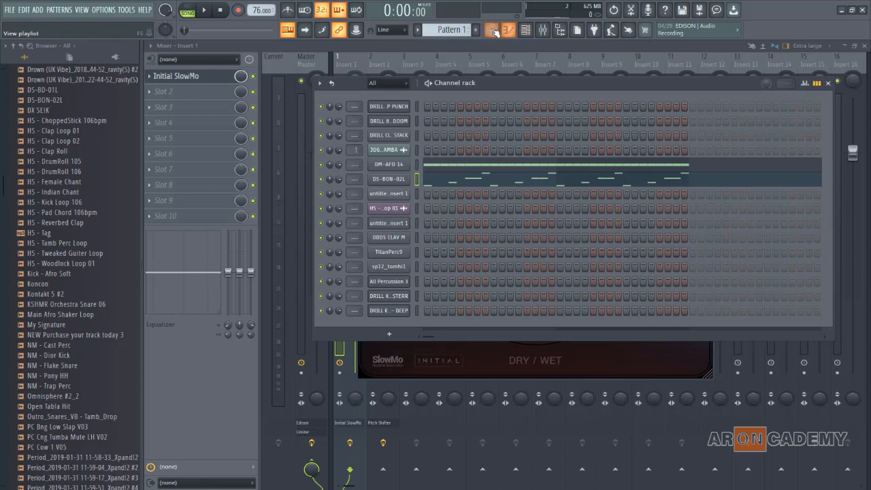
click(491, 29)
Check which mixer track the JOGOO LA SHAMBA clips on Tracks 17 and 18 use, and view that insert in the mixer
double_click(355, 167)
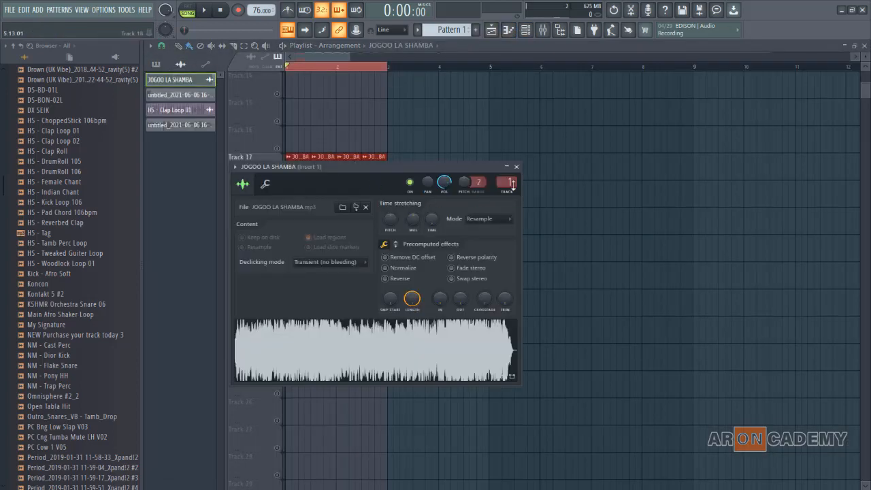
click(516, 167)
double_click(381, 186)
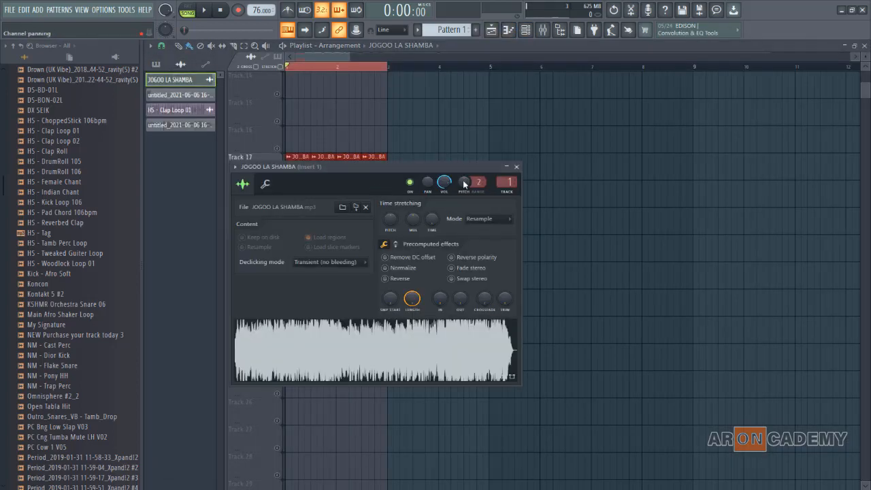
click(516, 167)
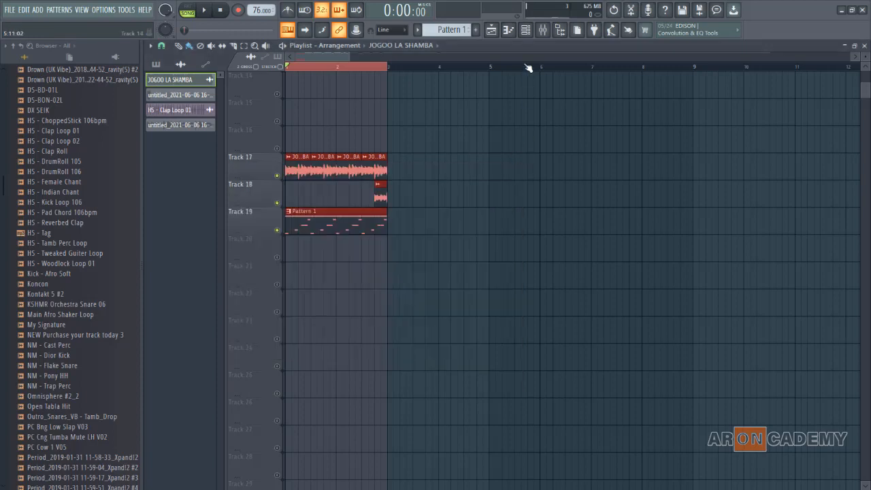
click(543, 29)
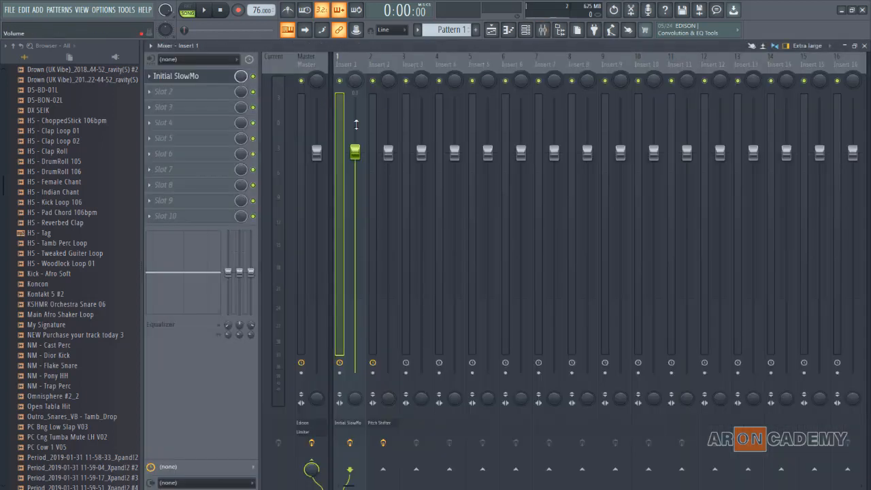
click(490, 29)
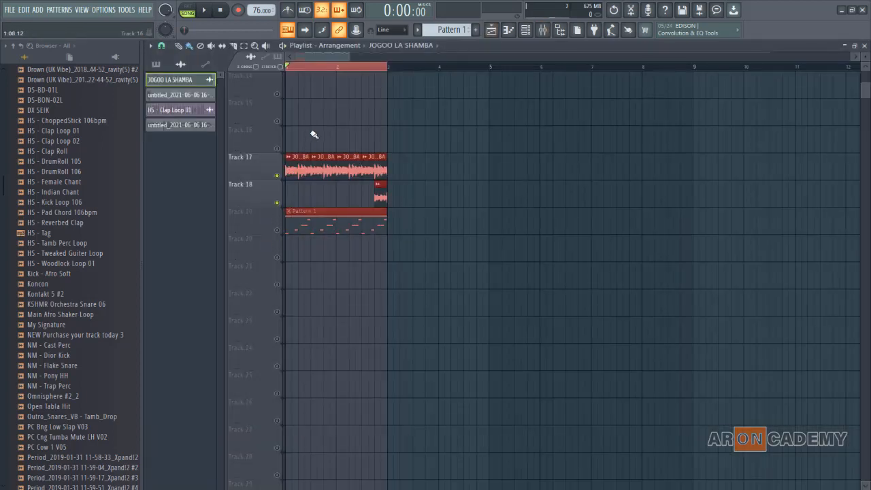
Play the loop with Track 19 muted, briefly unmuting the track and muting it again to compare
key(space)
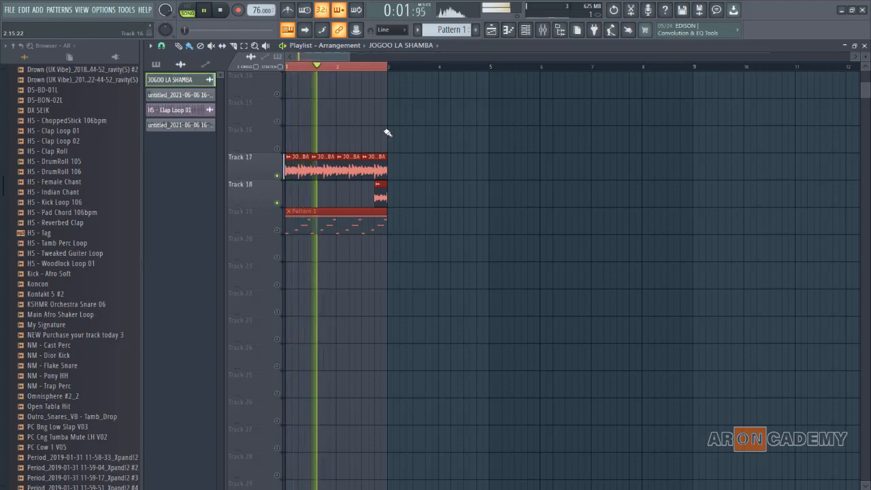
click(279, 233)
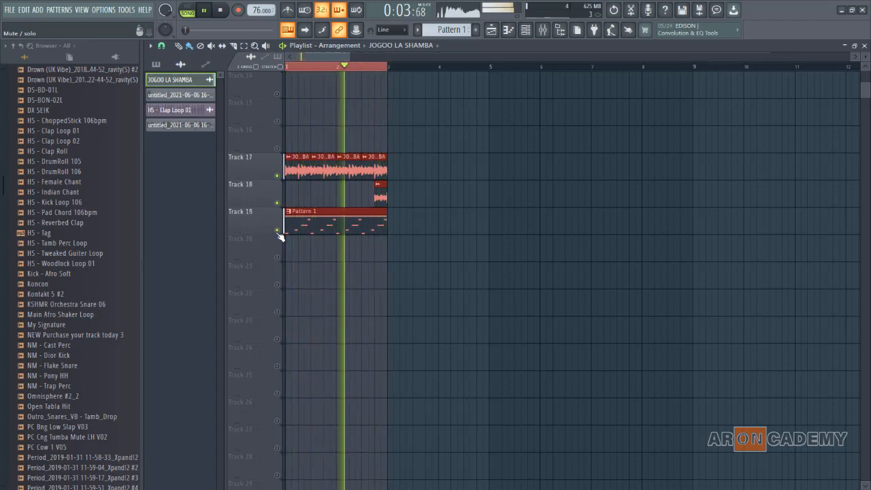
click(279, 232)
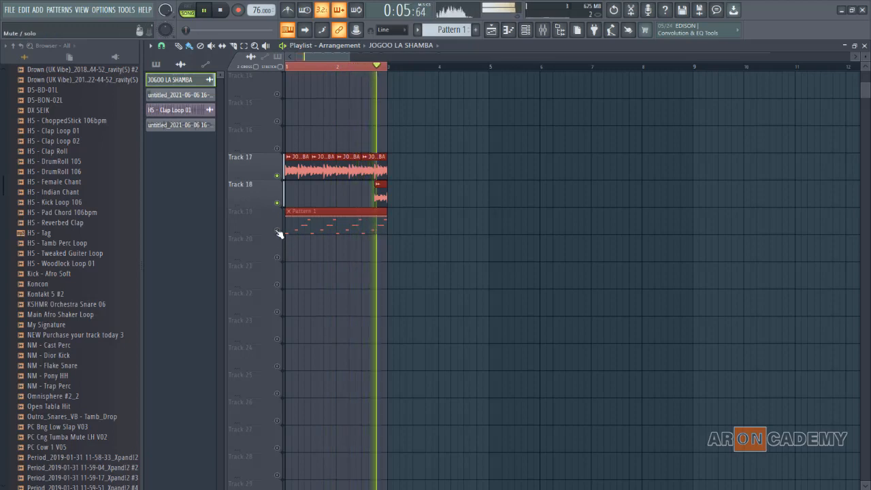
key(space)
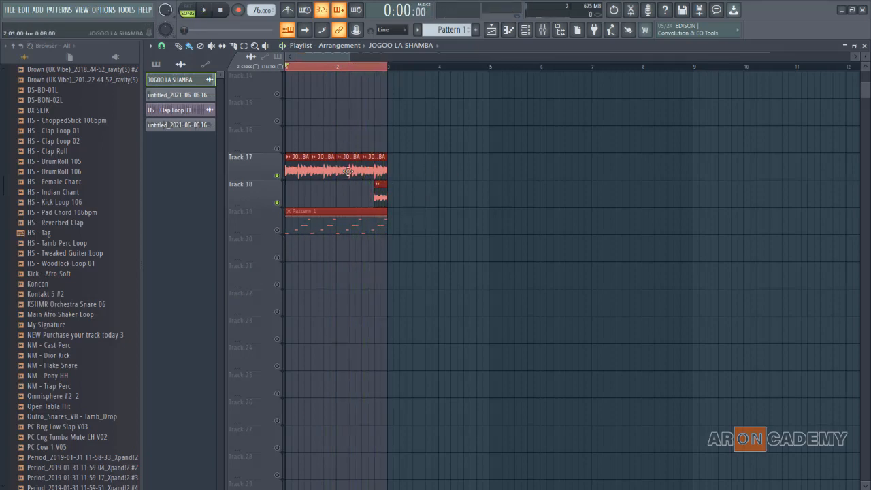
Arm mixer Insert 1 for recording and render it to a wave file over the song selection
click(543, 32)
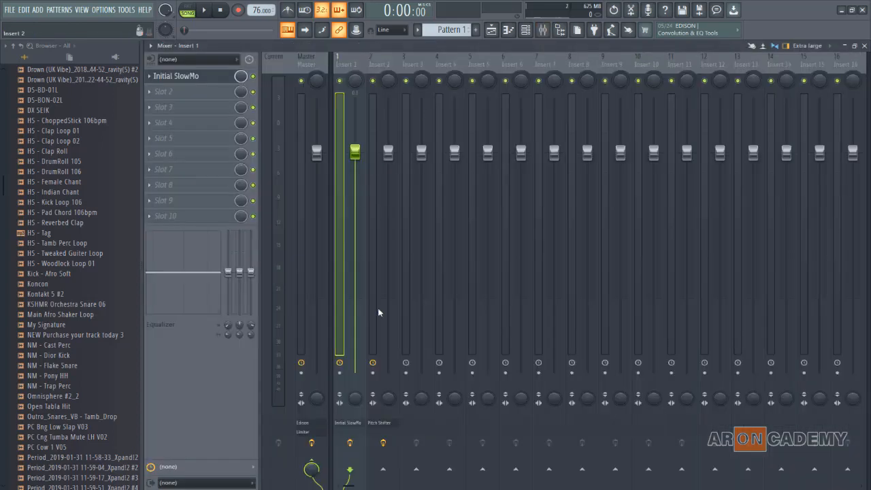
click(340, 373)
click(153, 47)
mouse_move(191, 69)
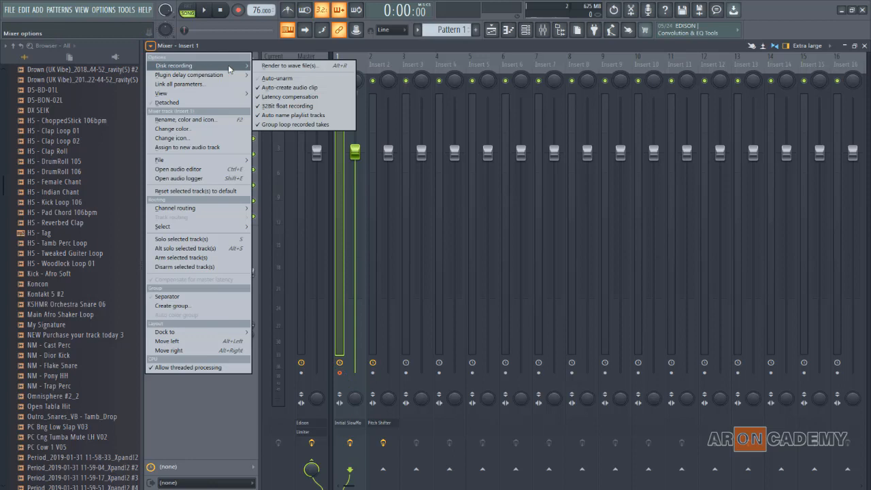
click(289, 67)
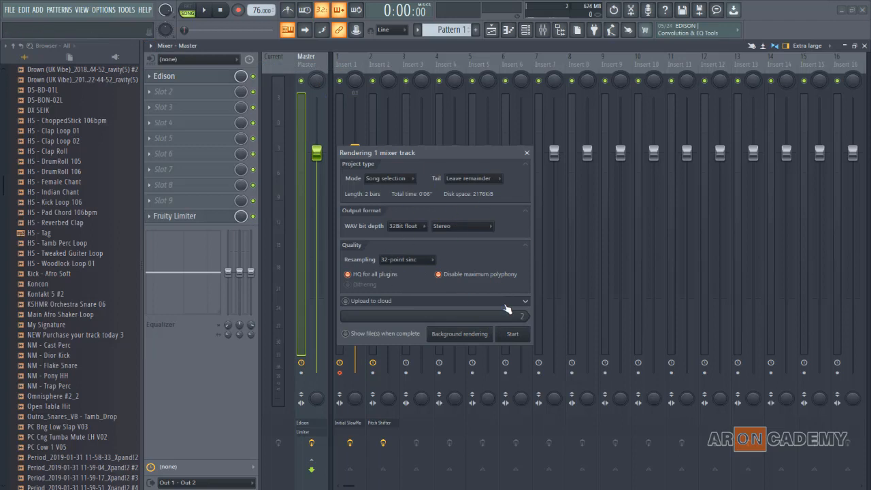
click(516, 334)
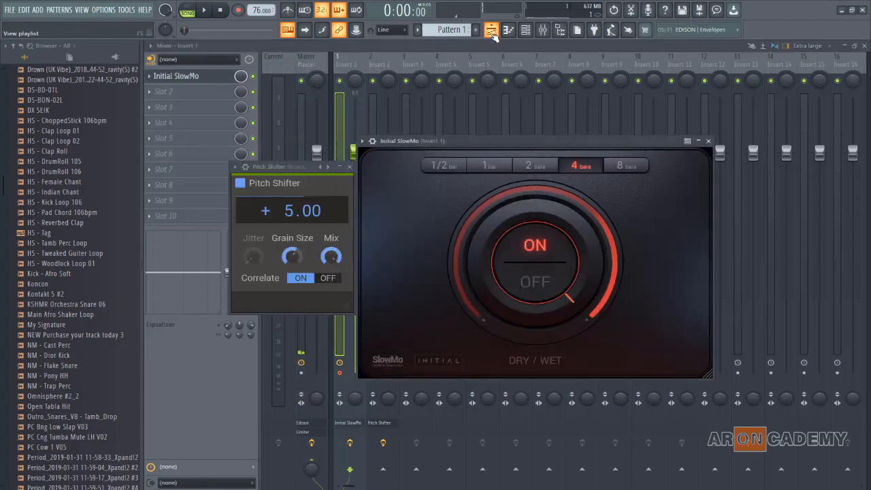
Unmute playlist Track 14 with the rendered Insert 1 clip, and mute the individual clips on Tracks 17, 18 and 19
click(491, 31)
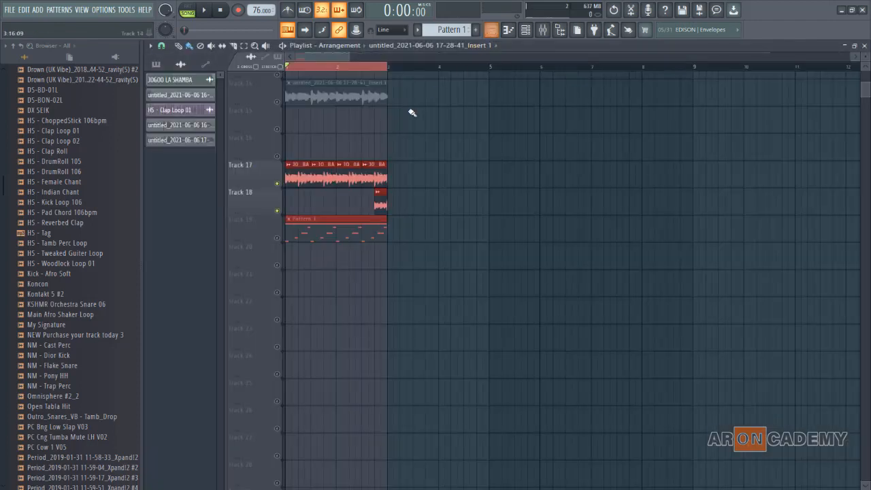
scroll(427, 150, up, 3)
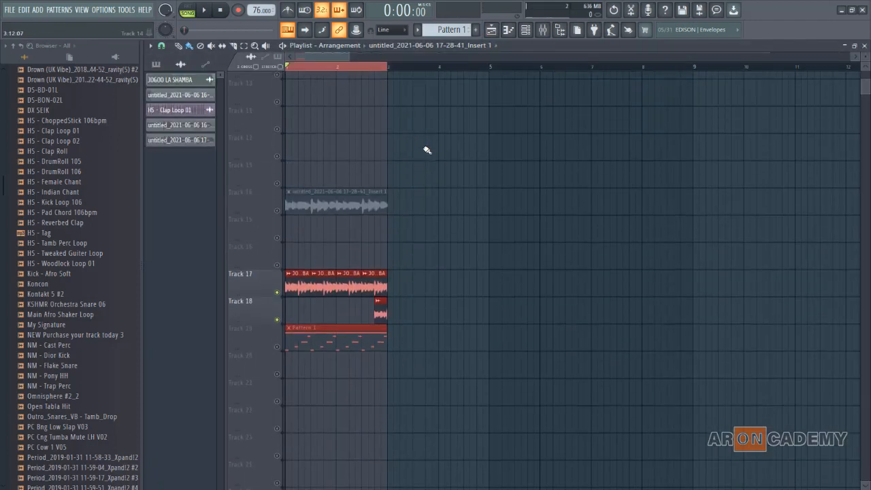
click(277, 211)
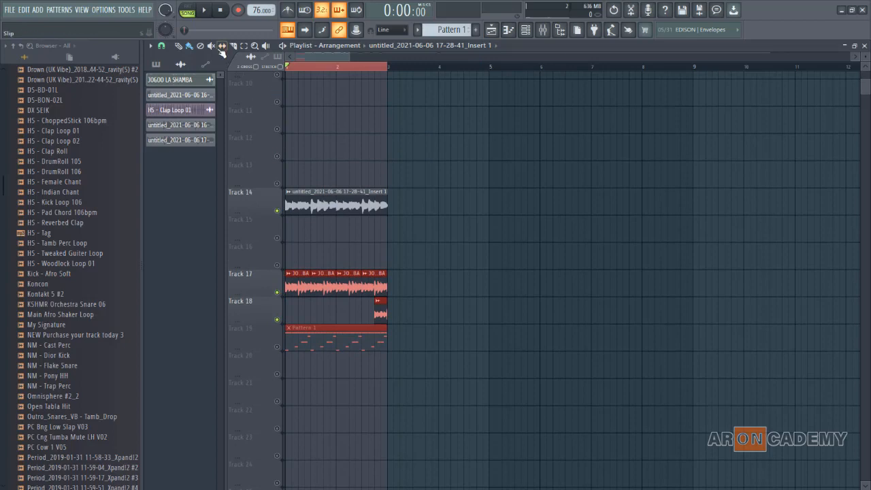
click(211, 46)
click(294, 284)
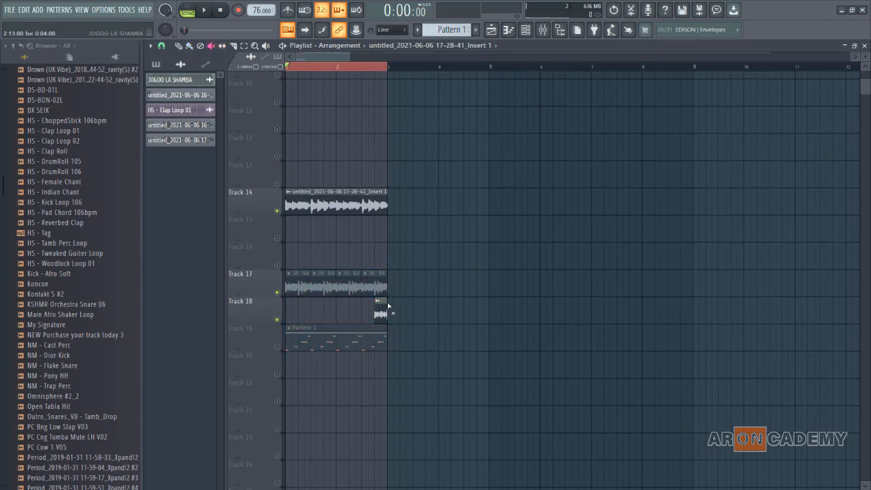
click(385, 309)
Re-enable all playlist tracks, and mute only Tracks 1, 2 and 3
click(277, 348)
scroll(422, 286, up, 5)
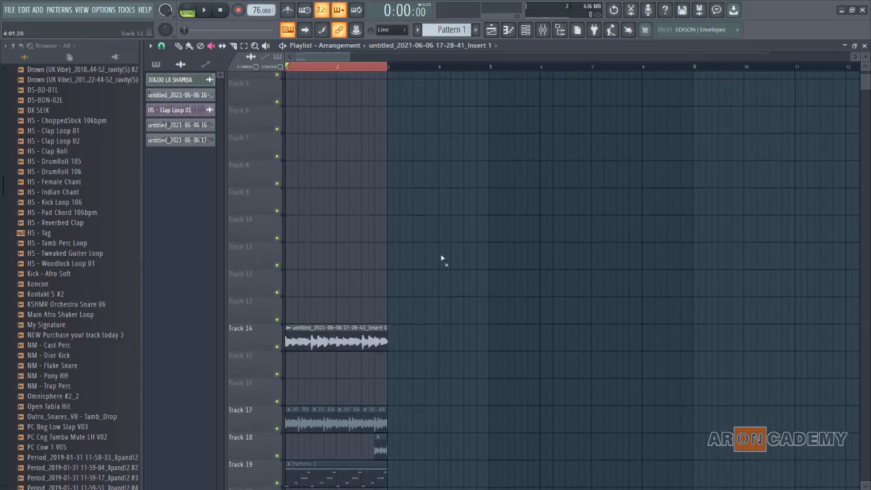
scroll(422, 252, up, 4)
click(277, 149)
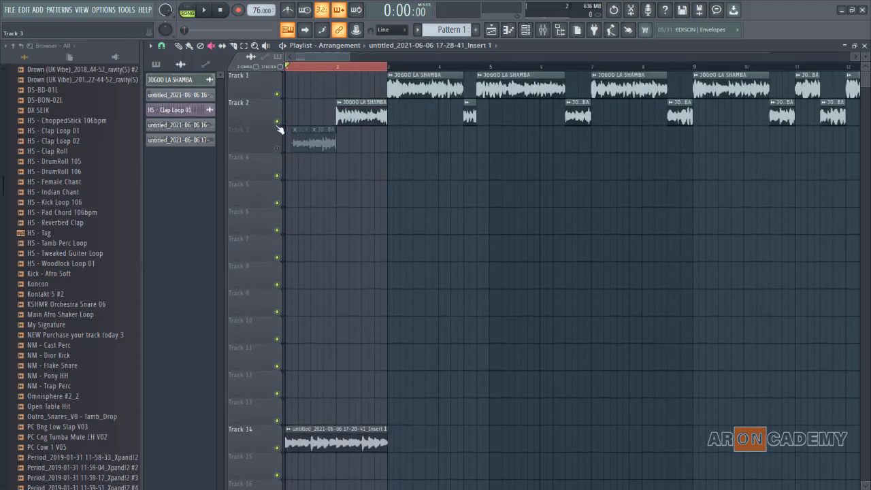
click(277, 122)
click(277, 94)
Play the rendered Insert 1 clip on Track 14 by itself within the two-bar selection
scroll(470, 200, down, 5)
key(space)
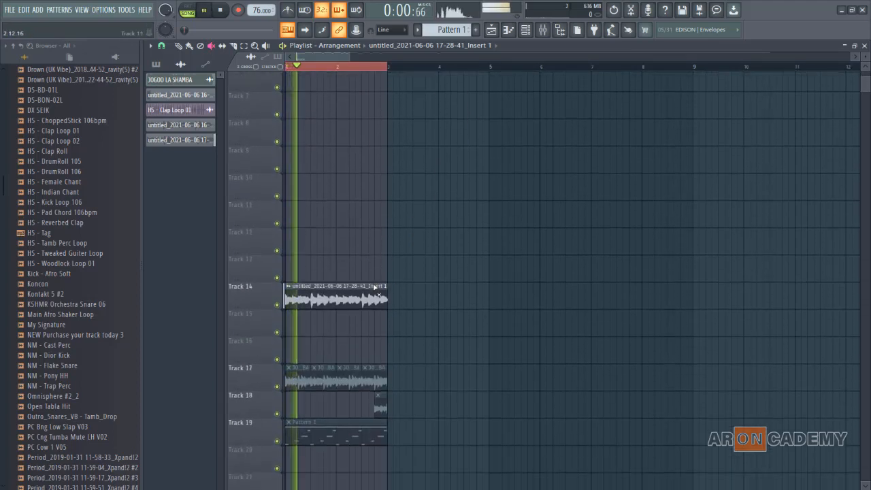
scroll(374, 287, down, 2)
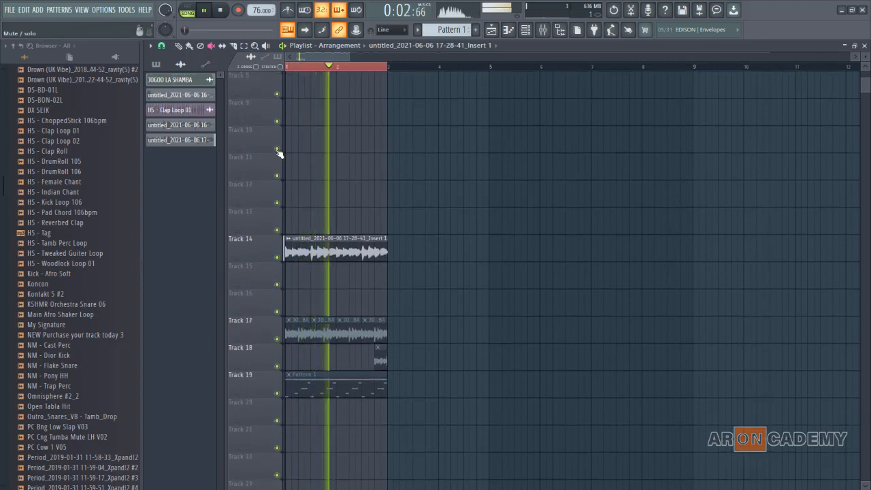
key(space)
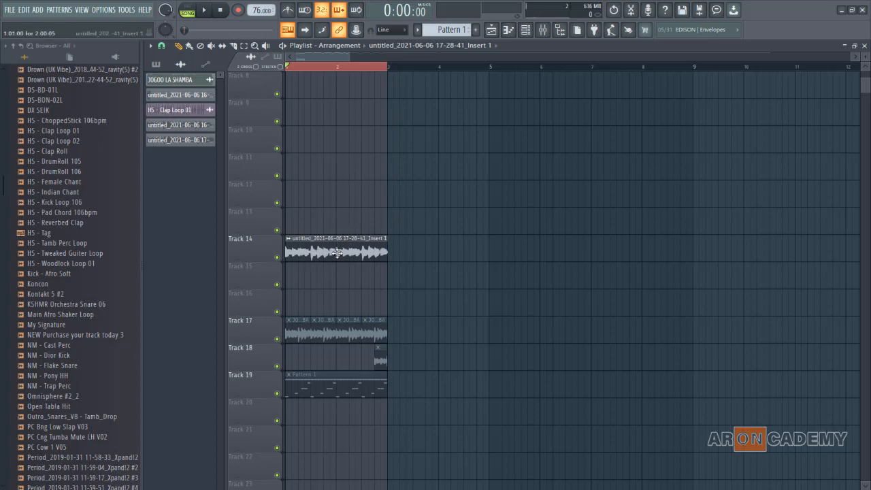
Raise the channel pitch of the rendered Insert 1 clip to the top of a range of 5 and audition it
double_click(337, 253)
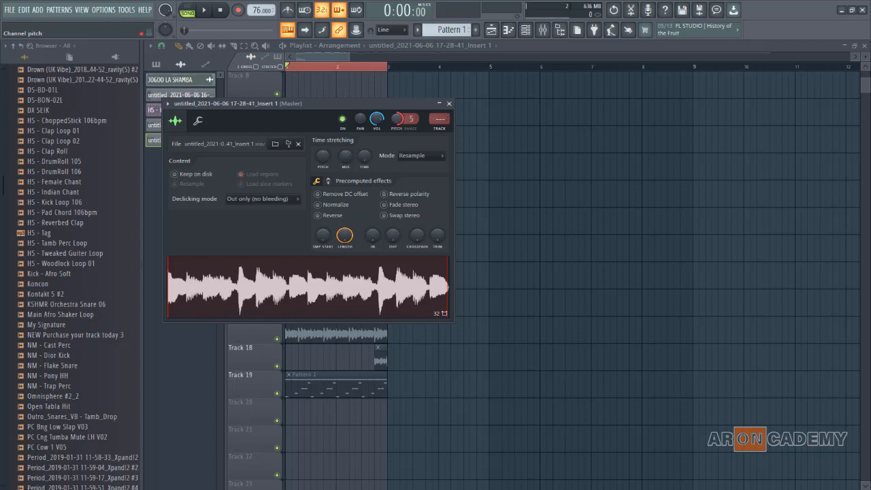
click(449, 103)
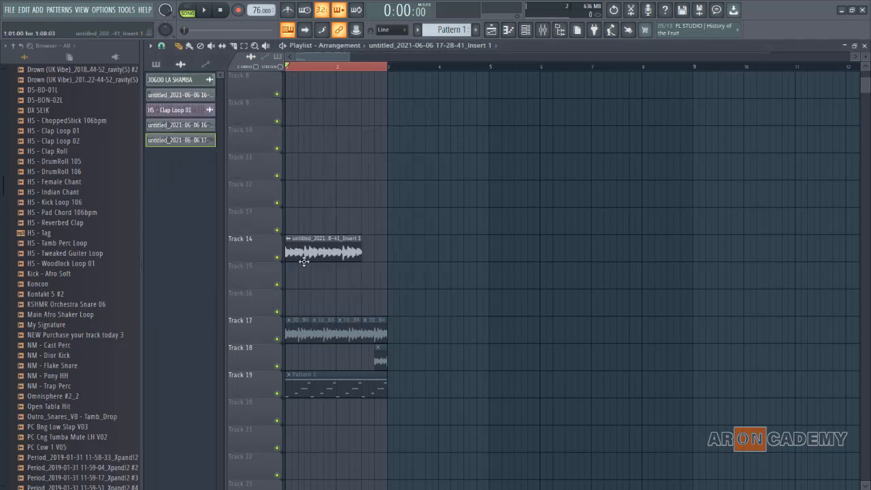
key(space)
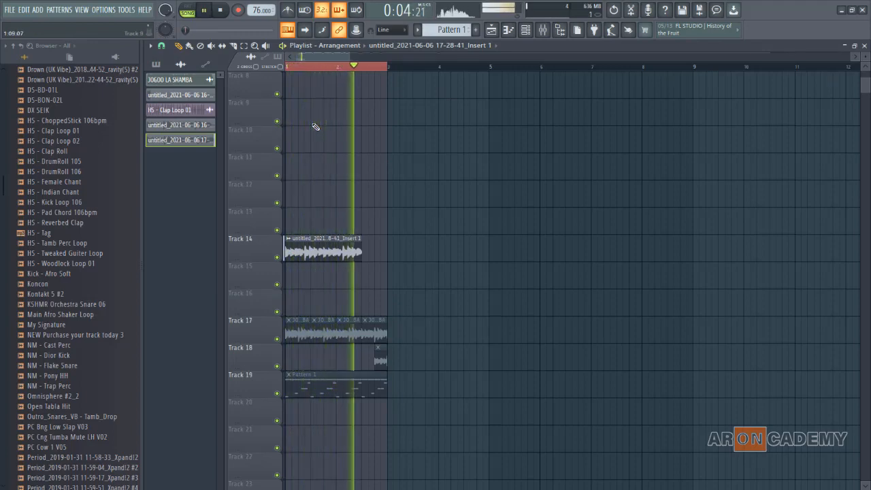
key(space)
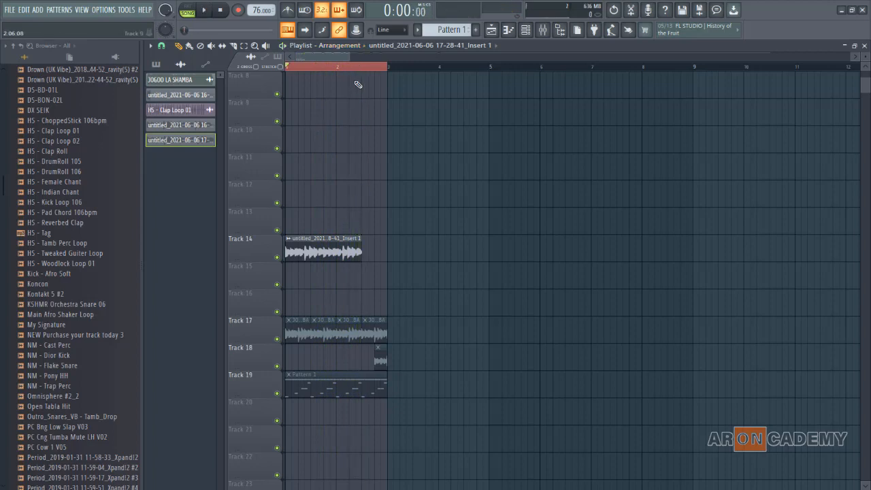
Add a new arrangement named Arrangement_2 and place the rendered Insert 1 clip at the start of Track 1
click(340, 45)
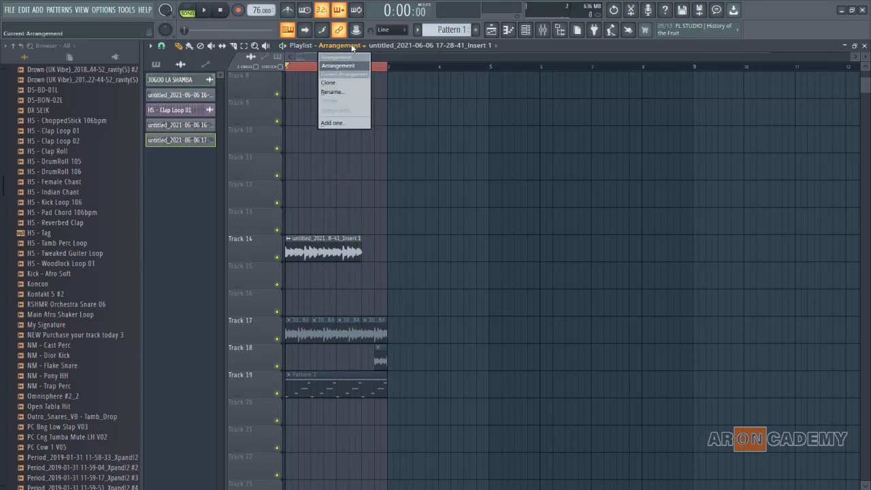
click(337, 123)
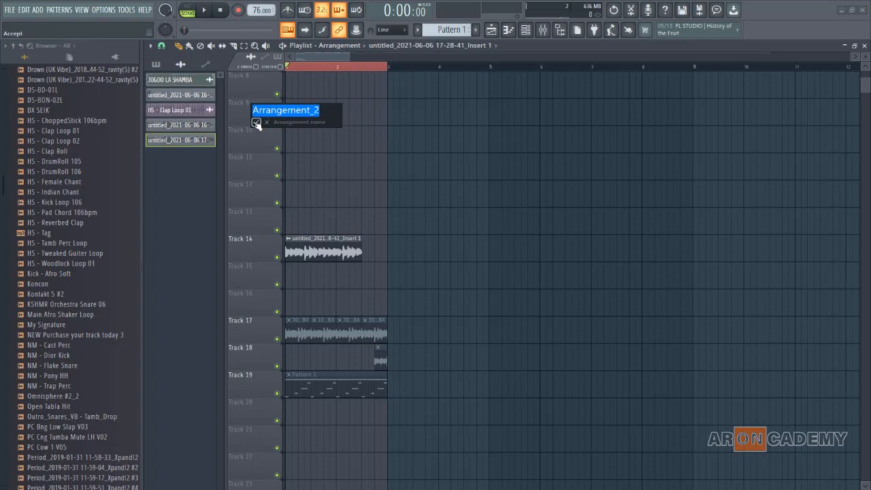
key(Return)
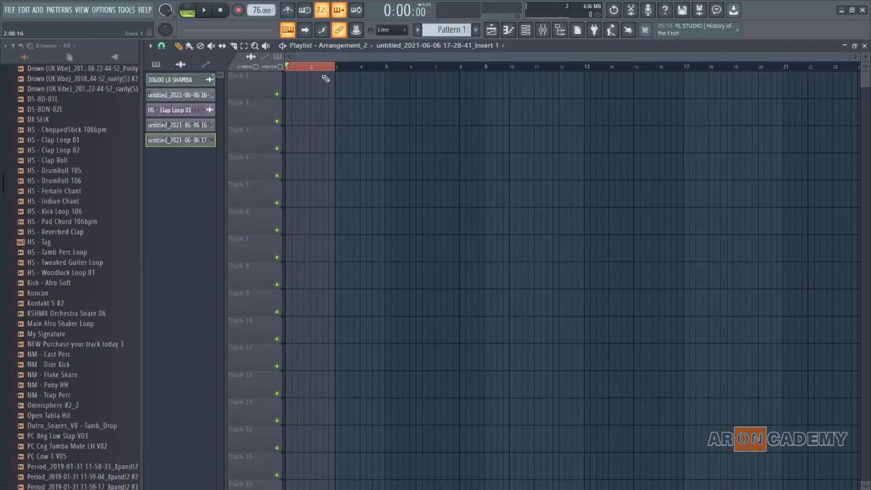
drag(194, 151, 310, 72)
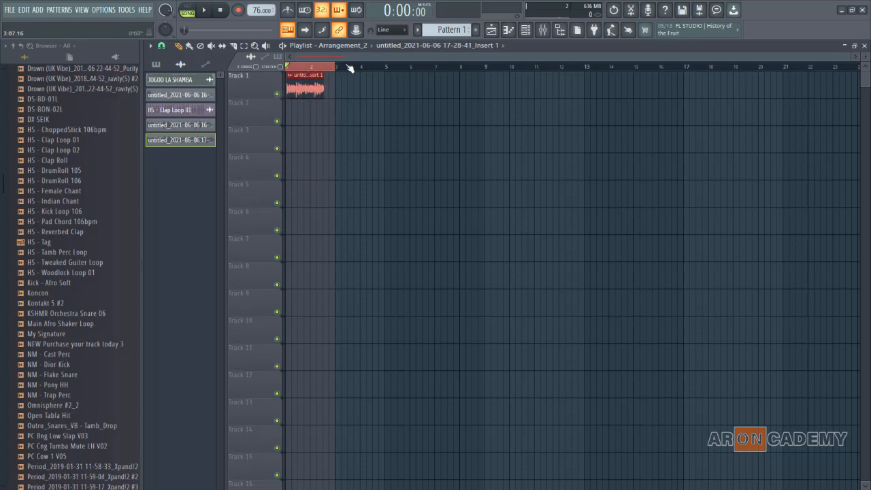
Clear the timeline selection and play the rendered clip on Track 1
click(322, 66)
scroll(268, 89, up, 5)
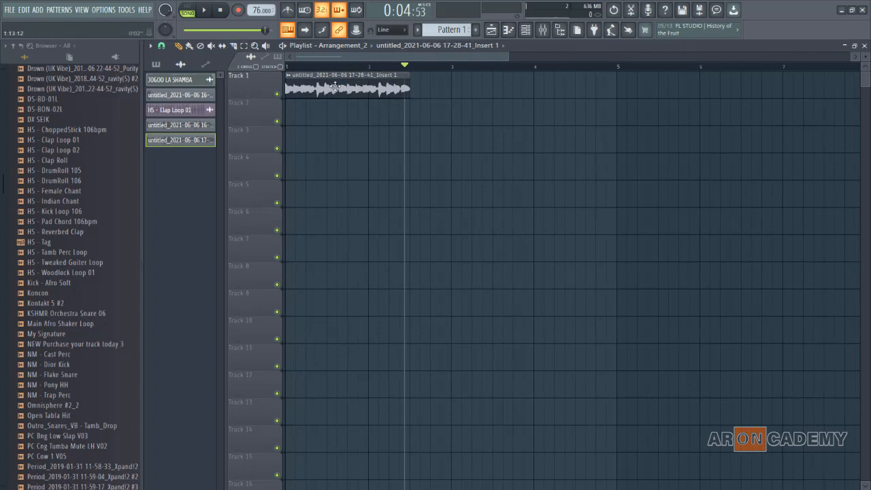
key(space)
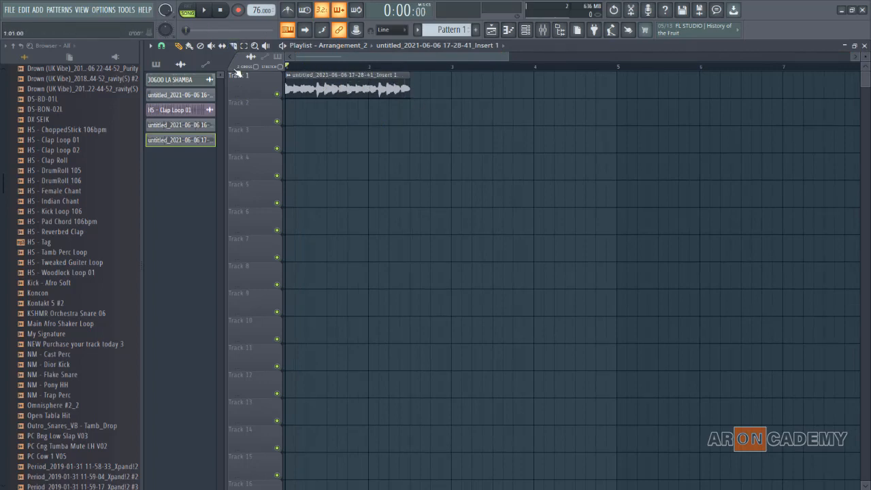
key(space)
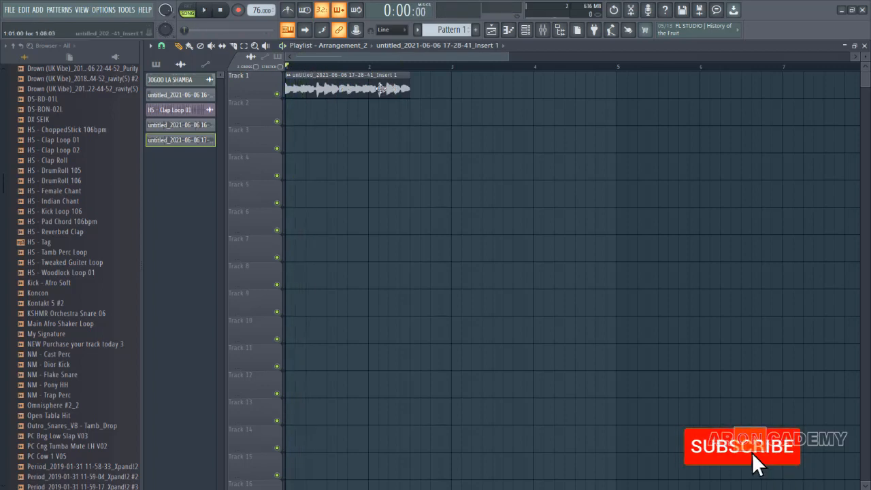
key(space)
key(space)
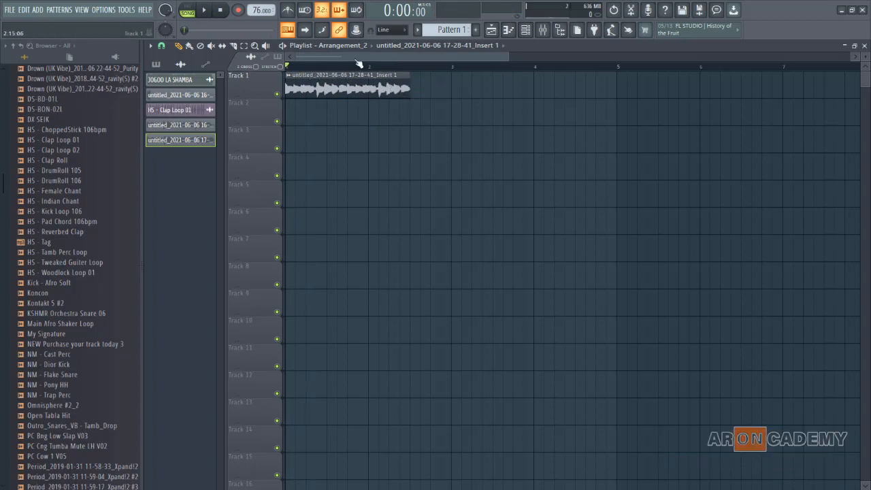
Set the project tempo to 101 BPM and trim the end of the Track 1 clip to the start of bar 3
mouse_move(262, 9)
mouse_down()
mouse_move(263, 1)
mouse_move(262, 8)
mouse_up()
scroll(456, 70, down, 3)
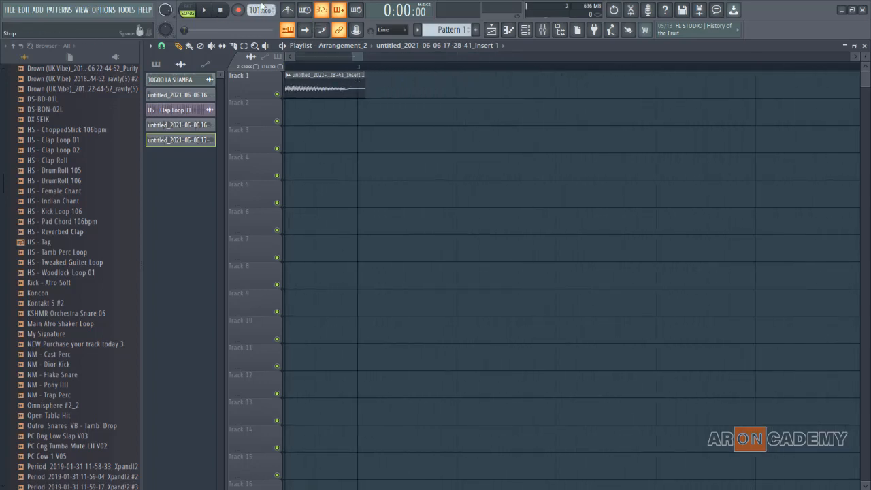
drag(262, 9, 262, 9)
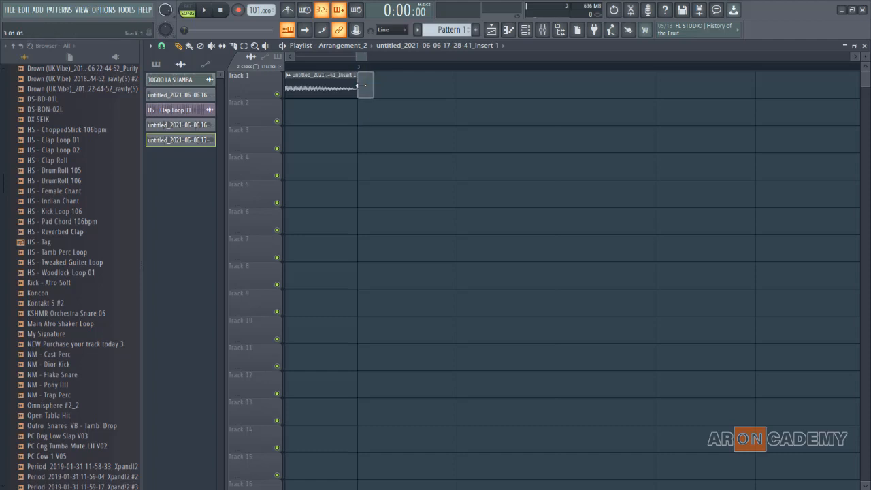
scroll(354, 70, down, 3)
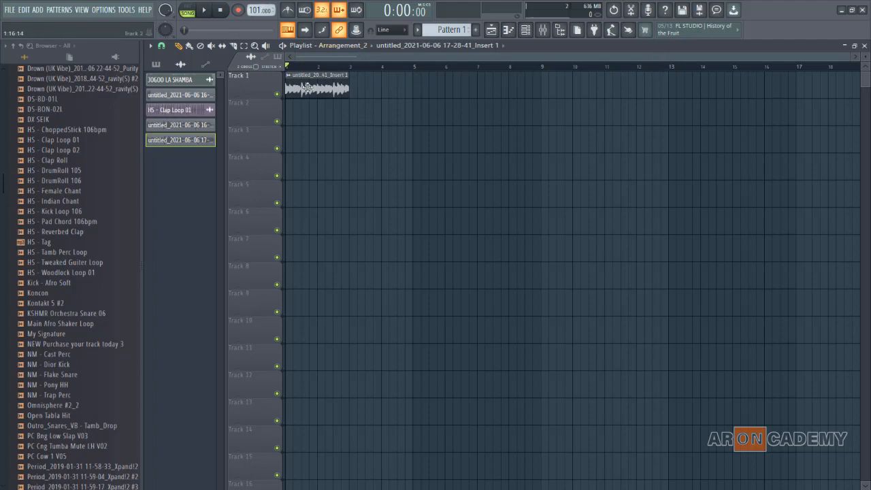
Turn on the metronome and play the two-bar clip against it to check its timing
key(space)
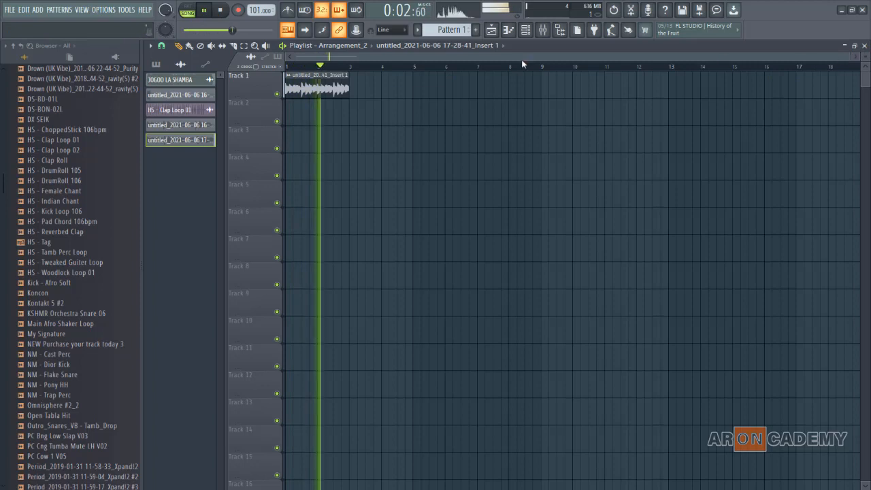
key(space)
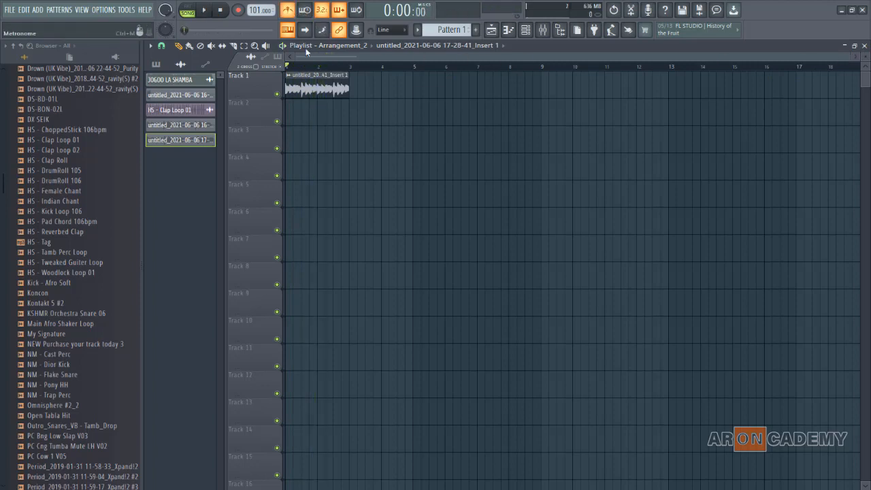
key(space)
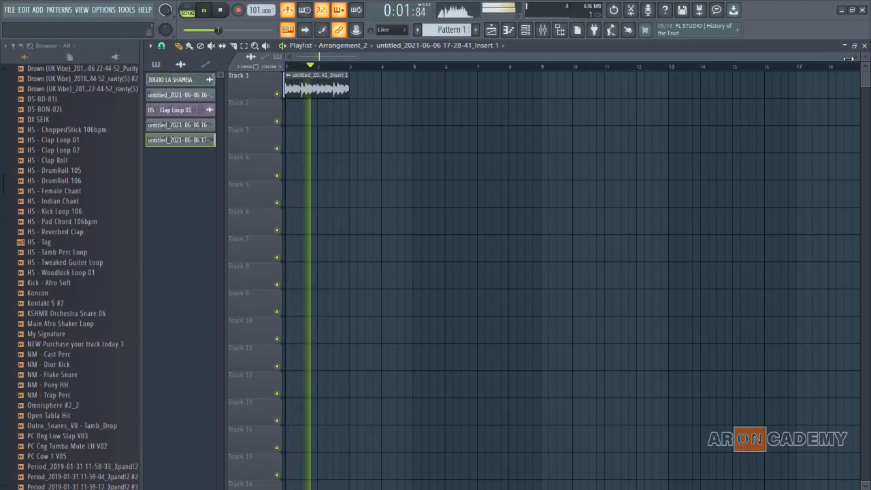
drag(849, 59, 479, 55)
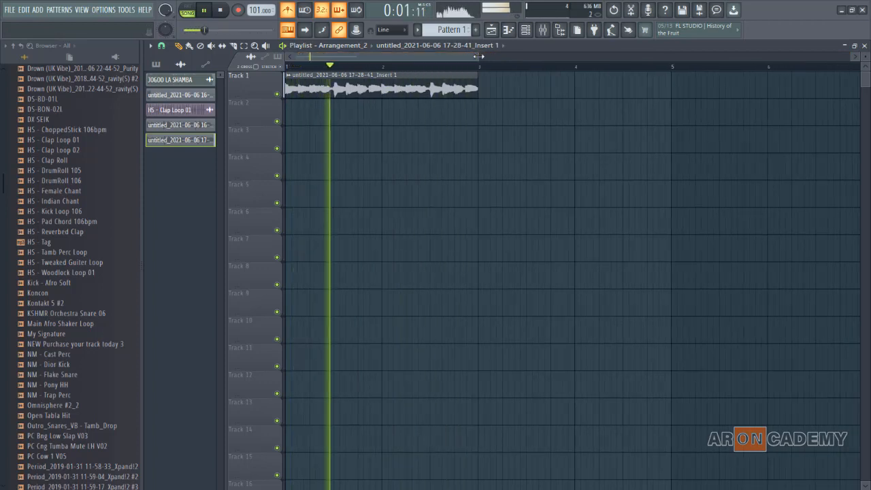
key(space)
scroll(484, 68, up, 4)
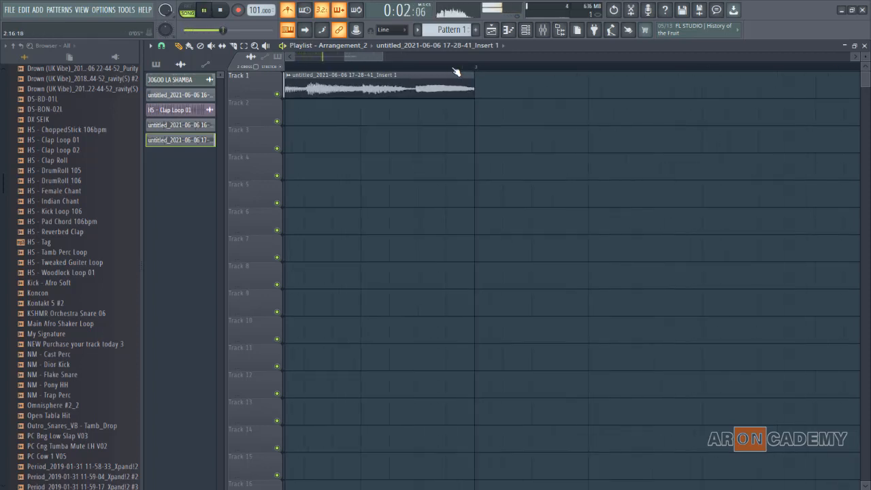
scroll(456, 71, down, 3)
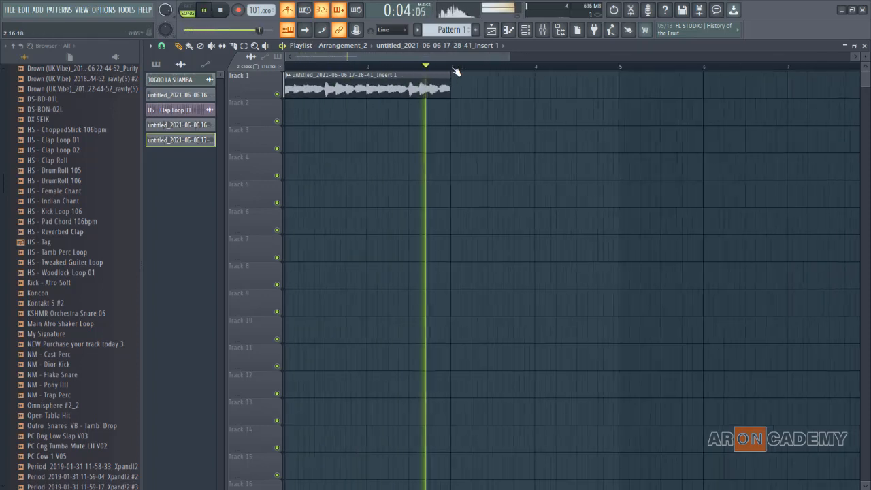
scroll(398, 73, down, 2)
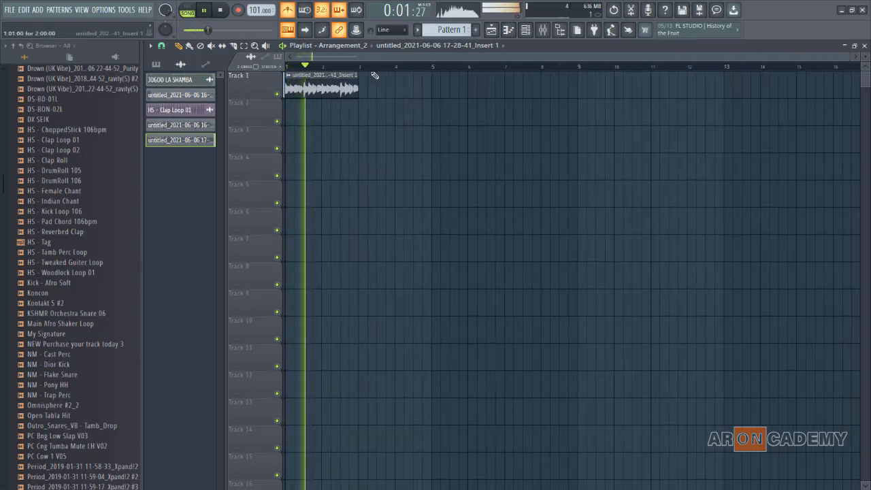
key(space)
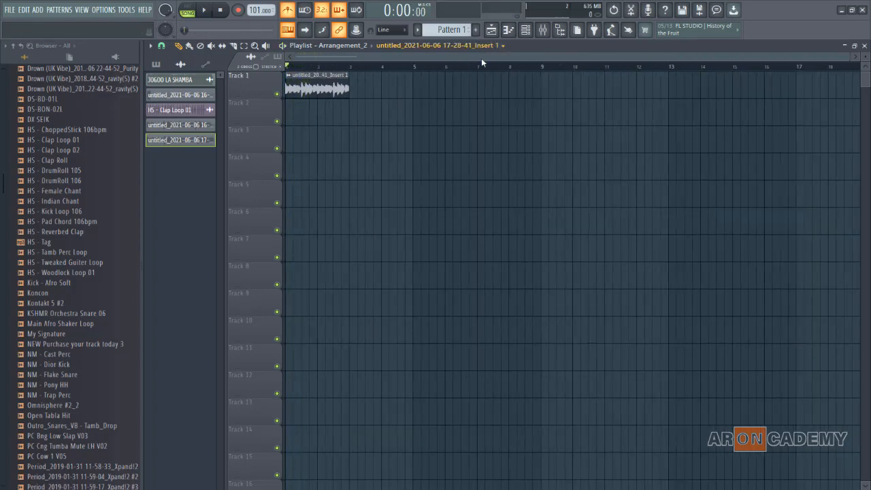
Create the new pattern Pattern 2 and place a two-bar clip of it on Track 2 beneath the audio
click(476, 31)
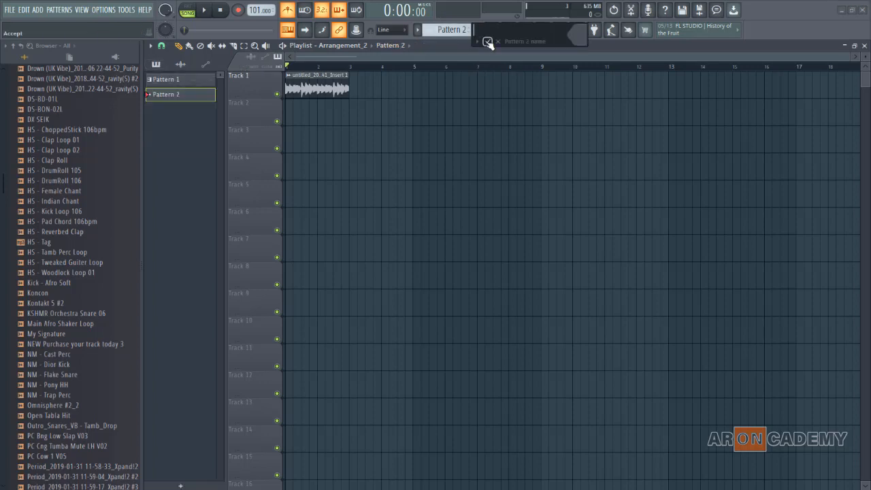
click(488, 42)
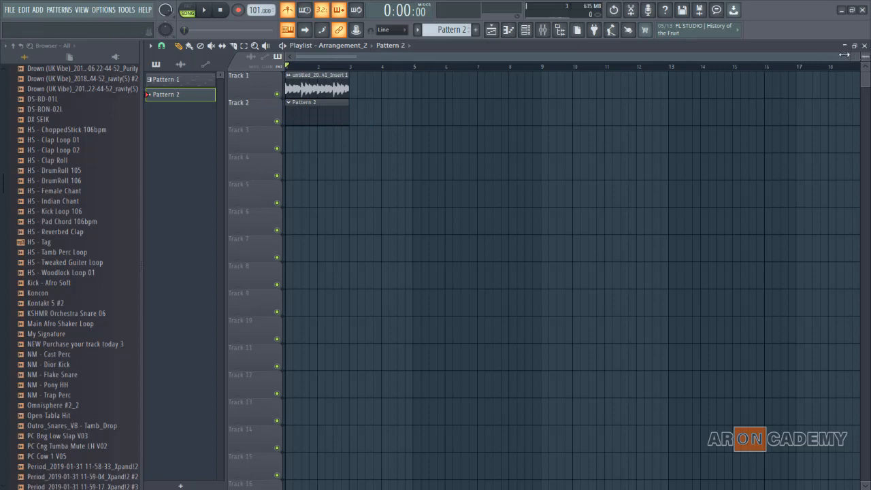
drag(848, 59, 480, 59)
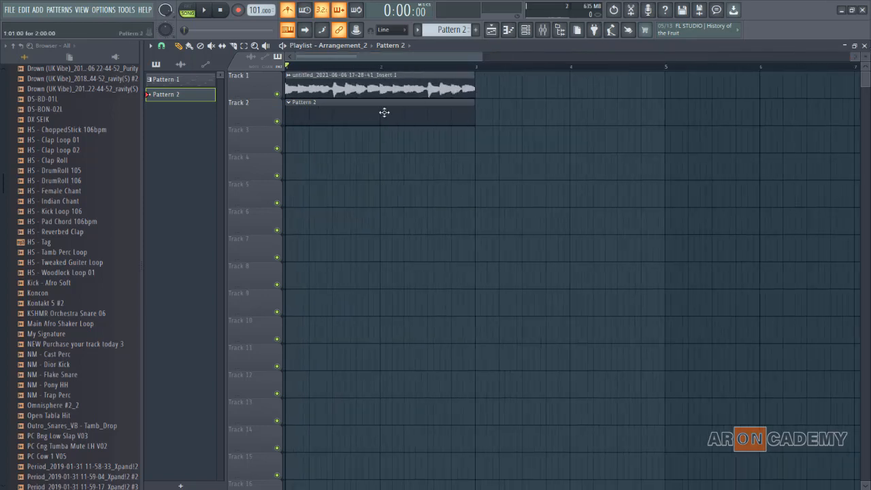
Open the channel rack, add a hit on step 1 of the DRILL P PUNCH channel, and play the arrangement
key(F6)
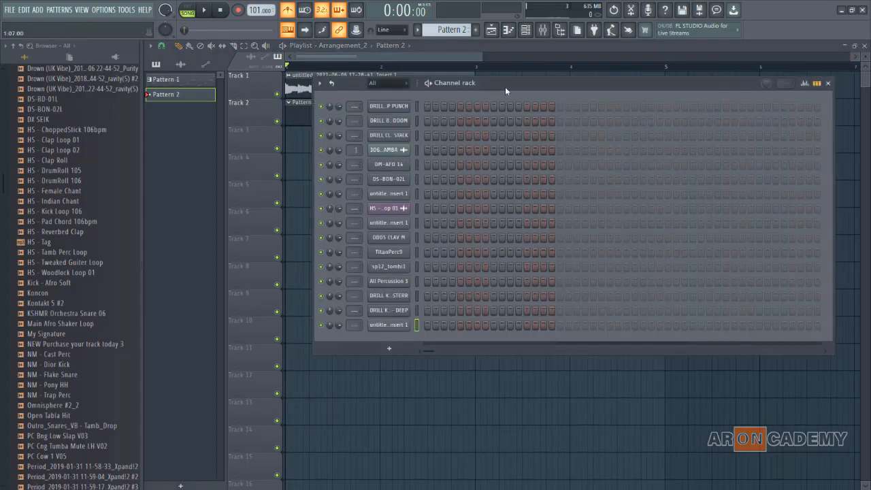
drag(505, 87, 486, 168)
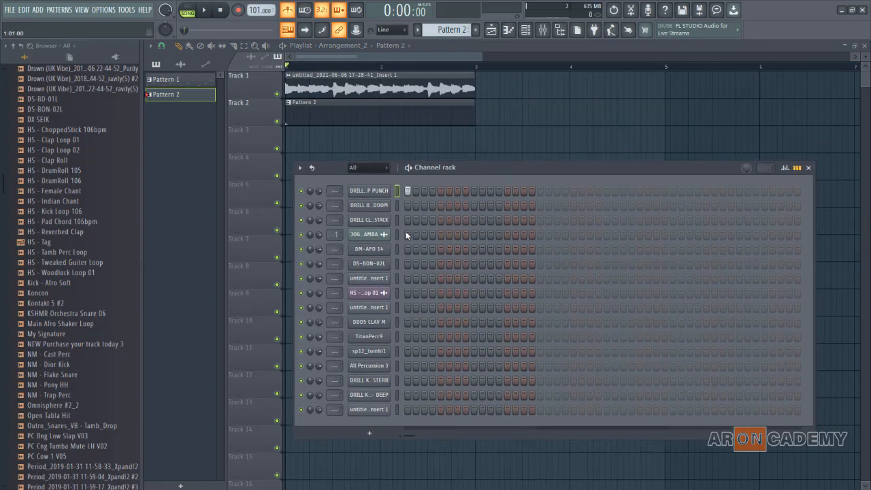
drag(472, 173, 468, 163)
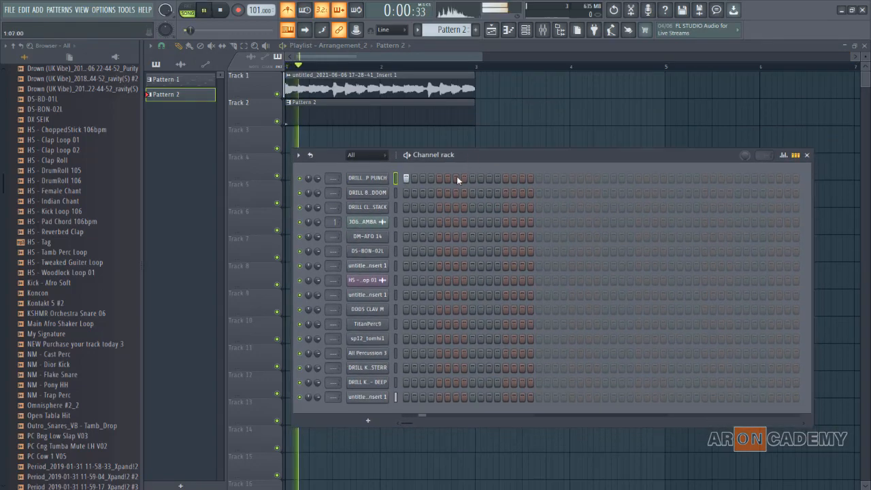
key(space)
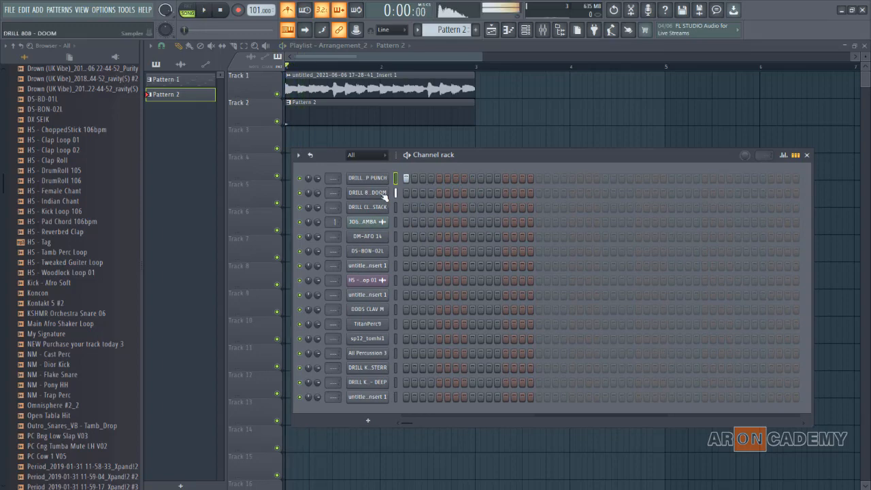
Add clap hits on steps 5 and 12 of the DRILL STACK channel and a hit on step 7 of DRILL P PUNCH
click(437, 207)
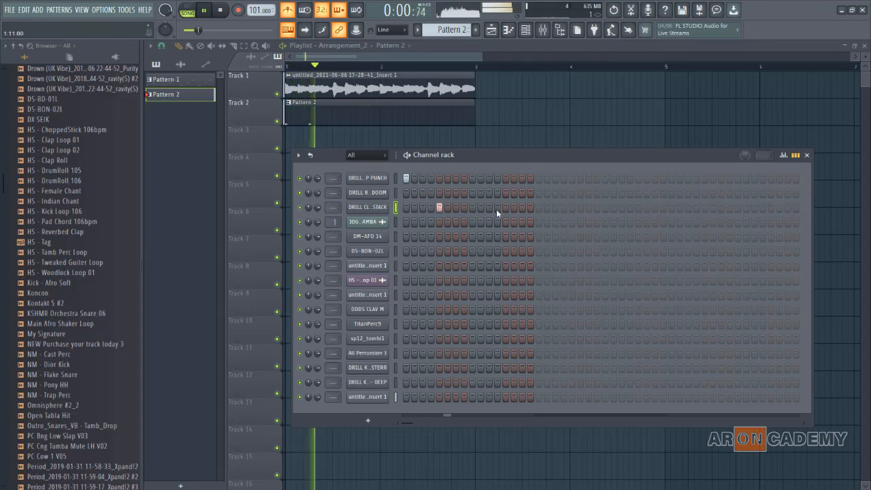
click(473, 178)
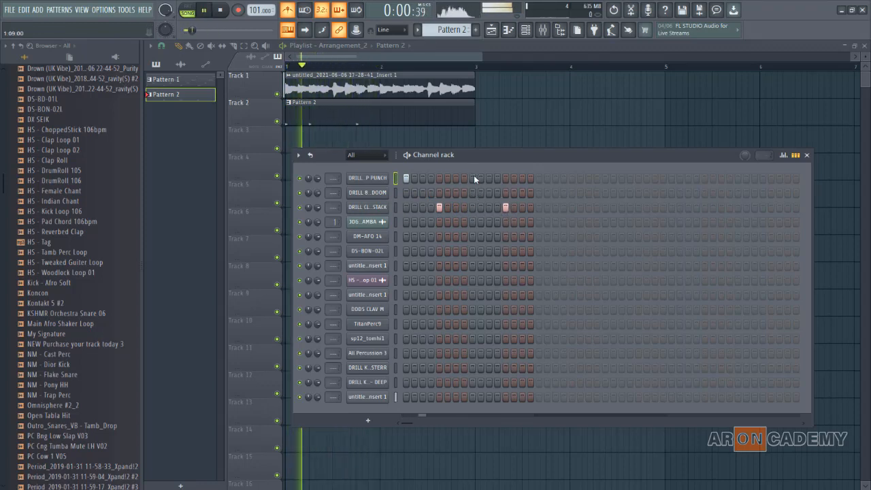
click(474, 208)
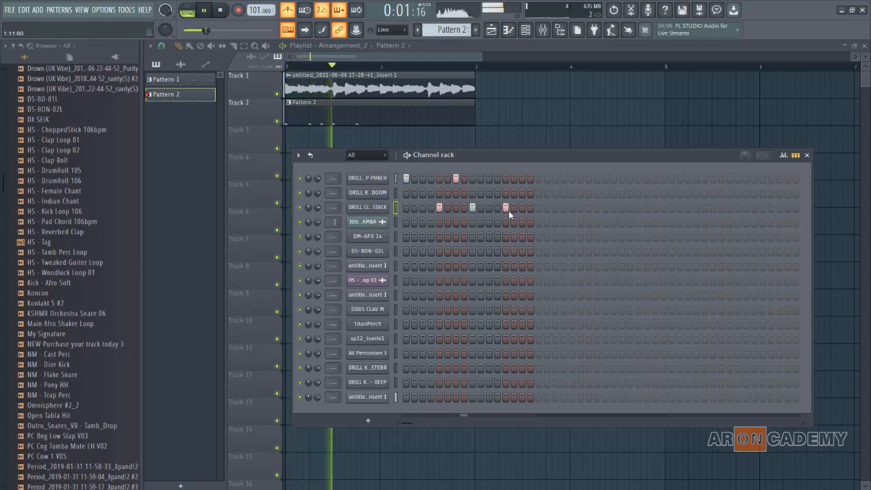
click(474, 208)
key(space)
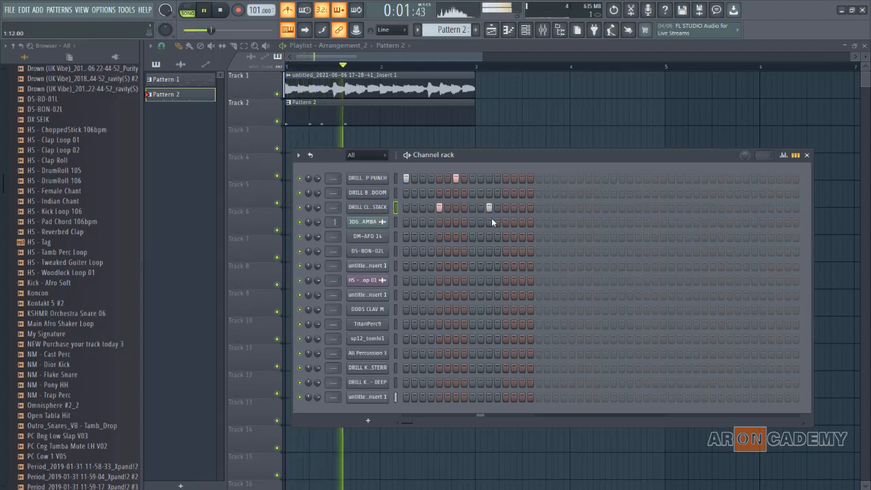
click(489, 207)
click(497, 208)
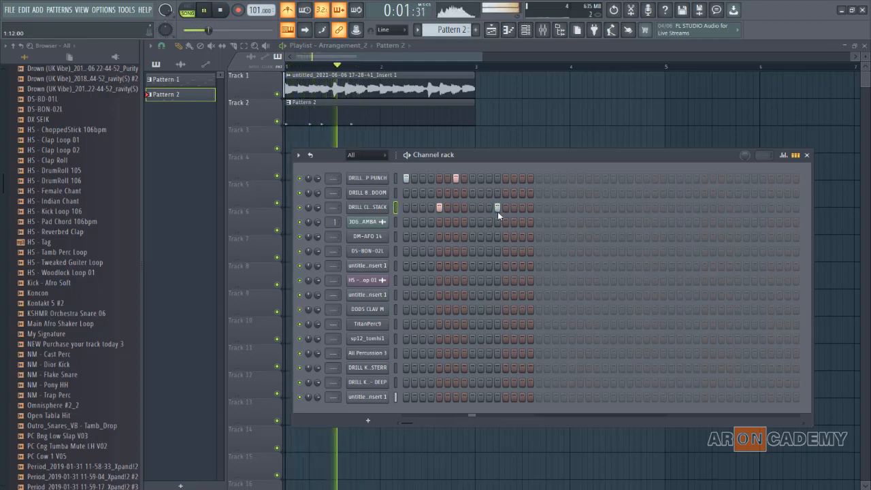
Move the second DRILL CLAP - STACK hit to step 13 and add a DRILL KIK - DEEP PUNCH hit on step 11
click(498, 208)
click(505, 208)
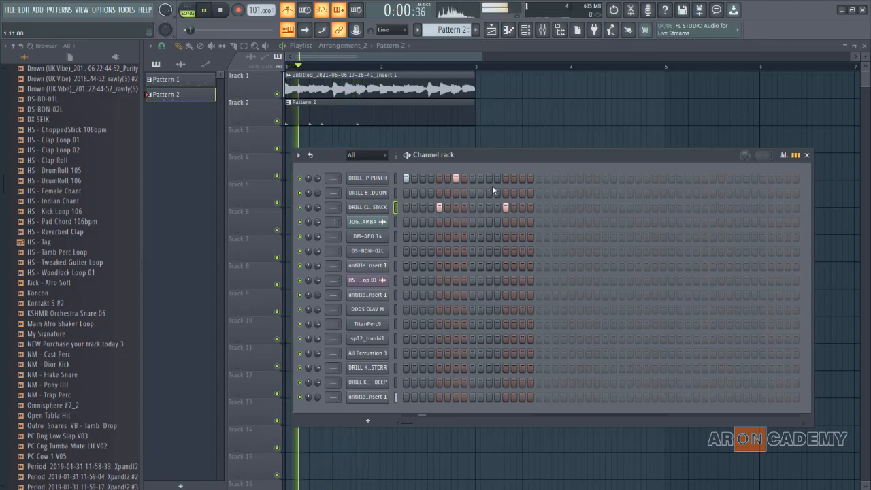
click(490, 180)
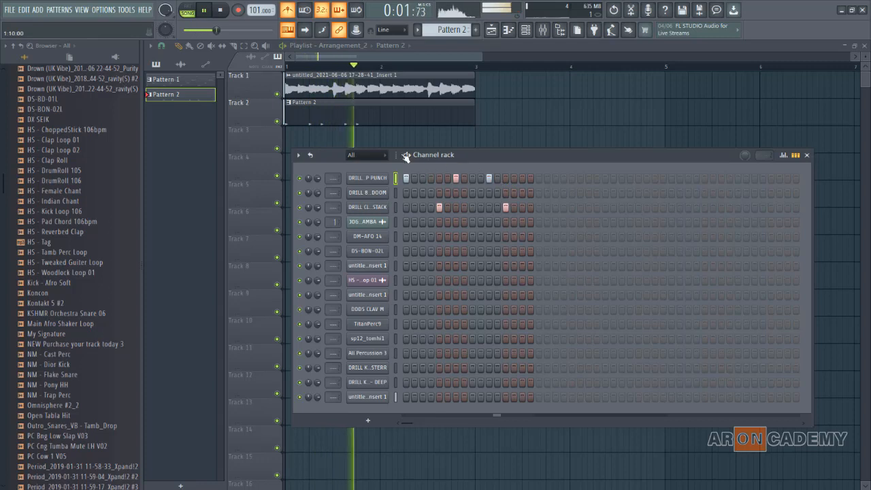
Move the DRILL CLAP - STACK channel up one row and duplicate the DRILL KIK - DEEP PUNCH notes from bar 1 into bar 2
key(alt+Up)
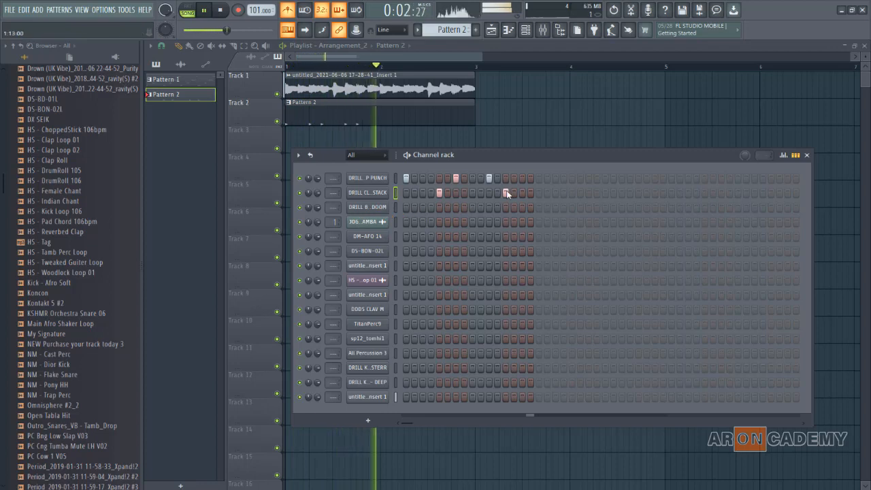
right_click(385, 177)
click(411, 178)
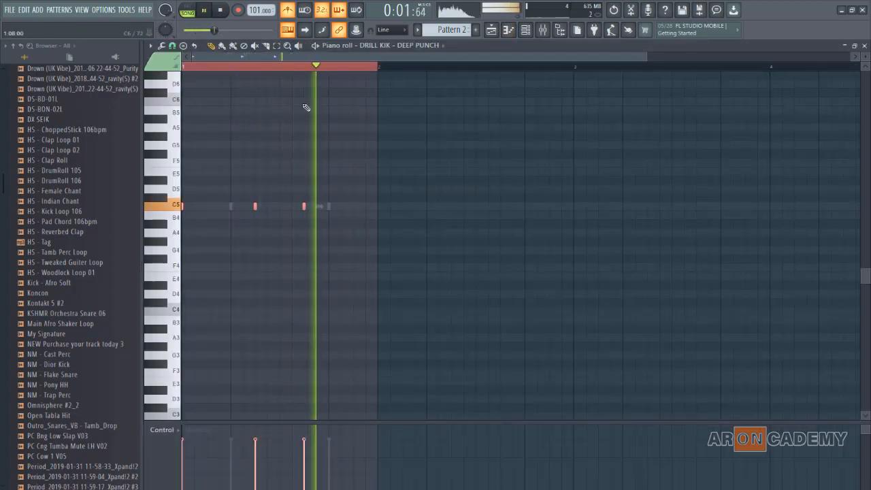
scroll(351, 69, down, 2)
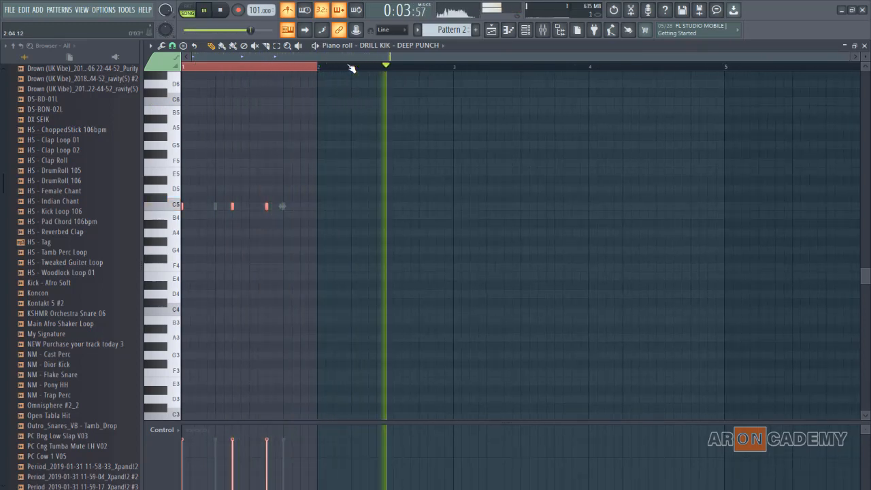
key(ctrl+b)
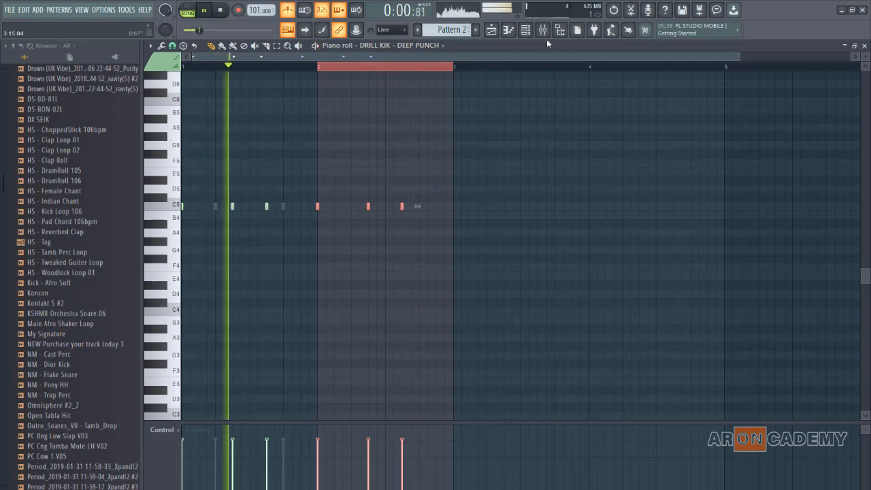
Duplicate the DRILL CLAP - STACK notes of bar 1 into bar 2 in the piano roll and clear the time selection
click(525, 29)
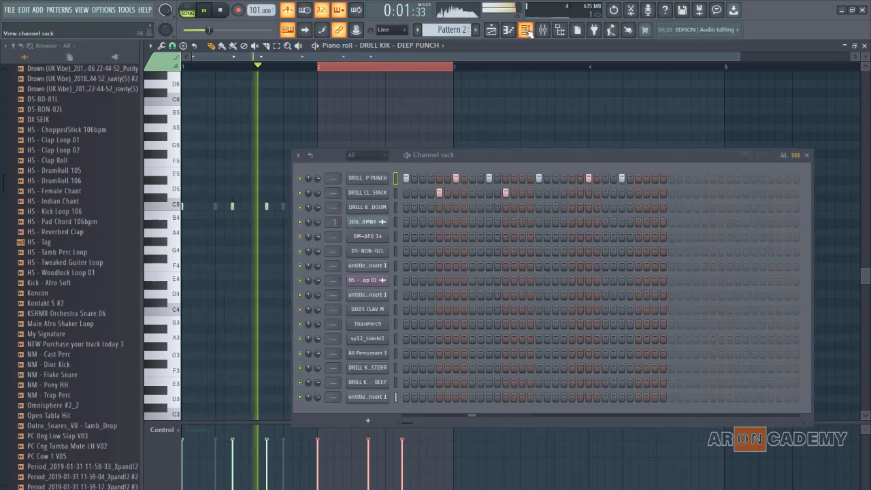
right_click(388, 193)
click(403, 193)
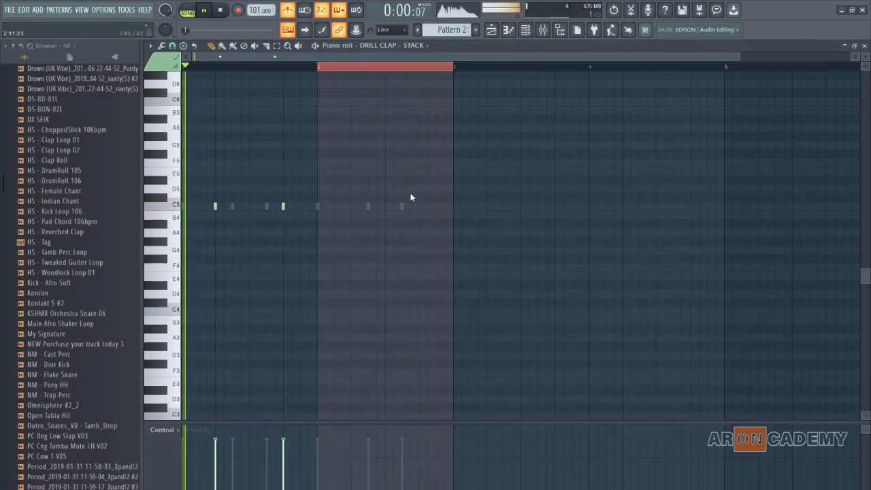
key(ctrl+a)
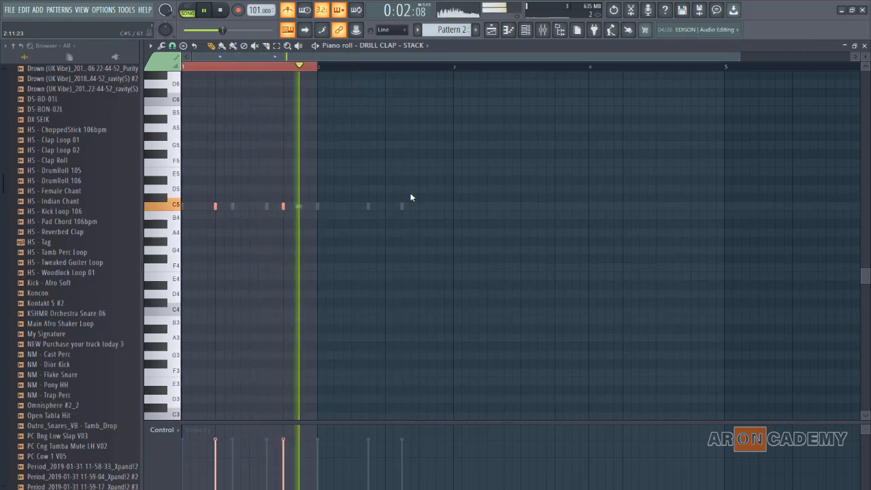
key(ctrl+b)
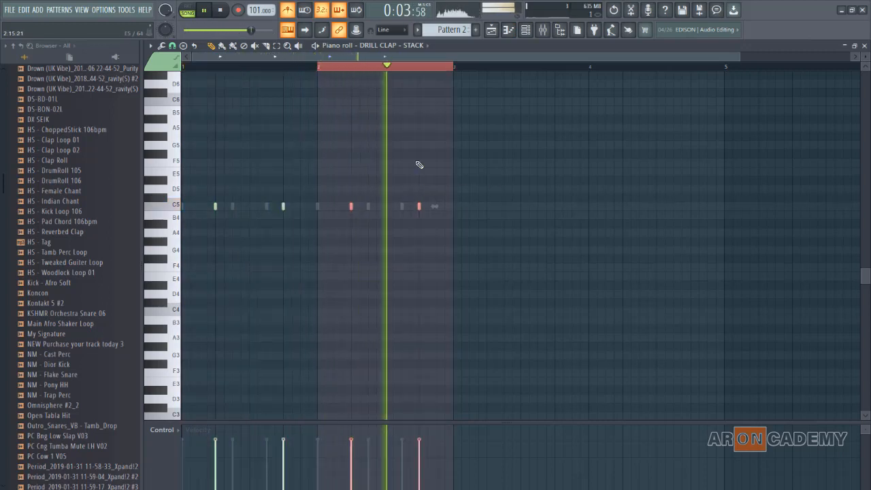
double_click(319, 67)
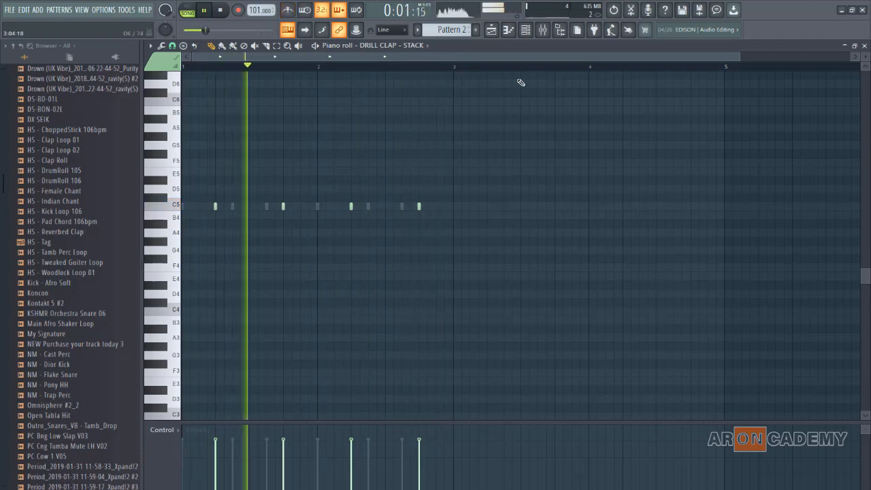
Open the DRILL 808 - DOOM channel in the piano roll and place a D5 note at the start of bar 1
key(F6)
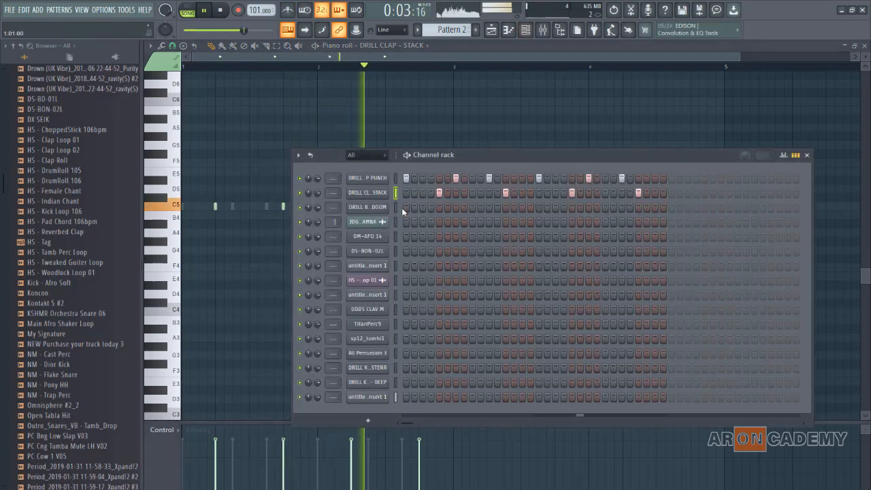
key(space)
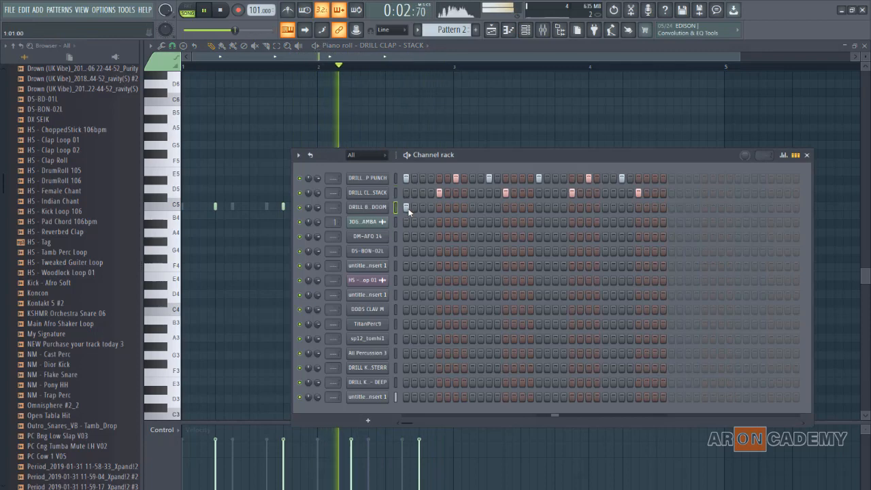
click(396, 208)
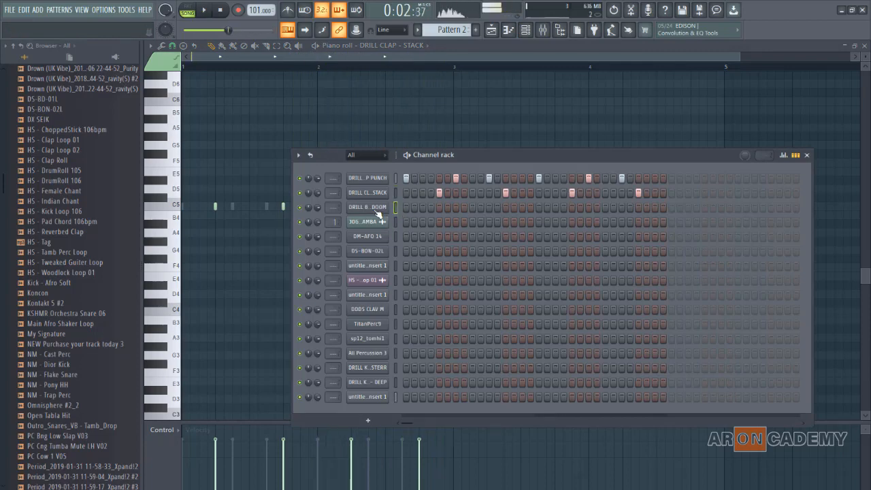
right_click(378, 214)
click(398, 208)
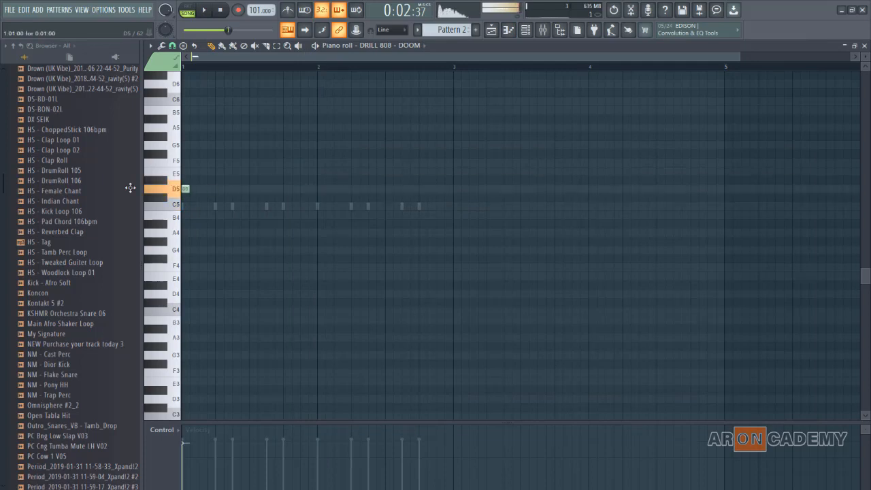
Play the opening 808 note against the loop and add a second D5 note on step 7 of bar 1
key(space)
key(space)
key(space)
key(space)
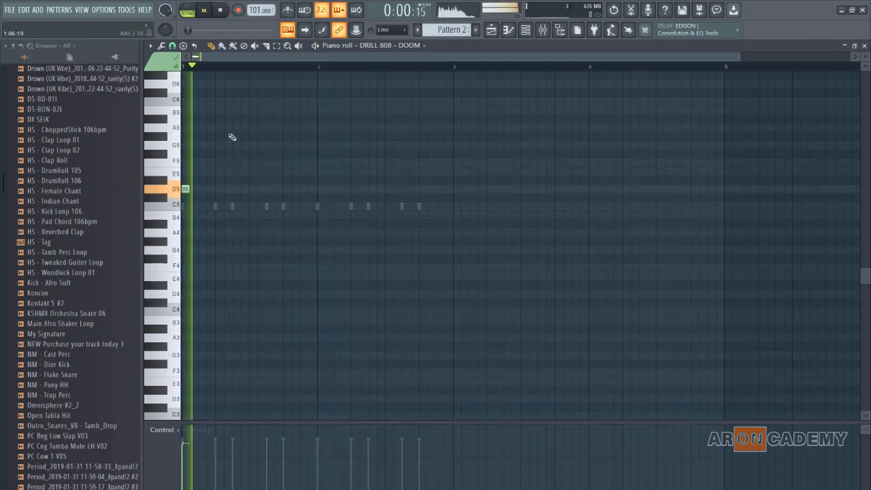
key(space)
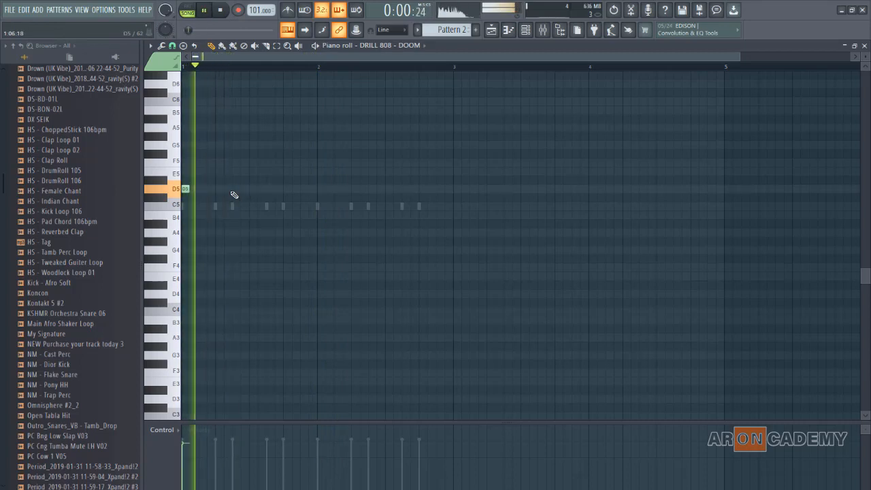
click(236, 189)
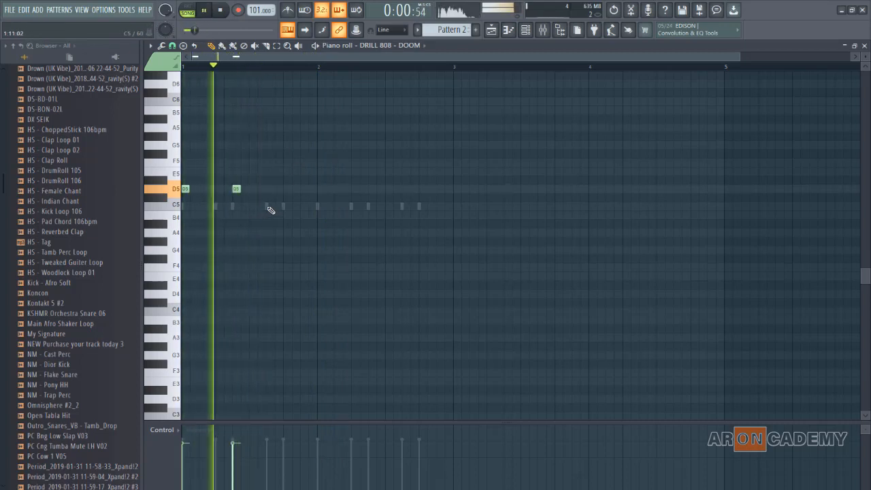
Try an A4 808 note on step 9 of bar 1 during playback and move it to step 11
click(253, 206)
key(space)
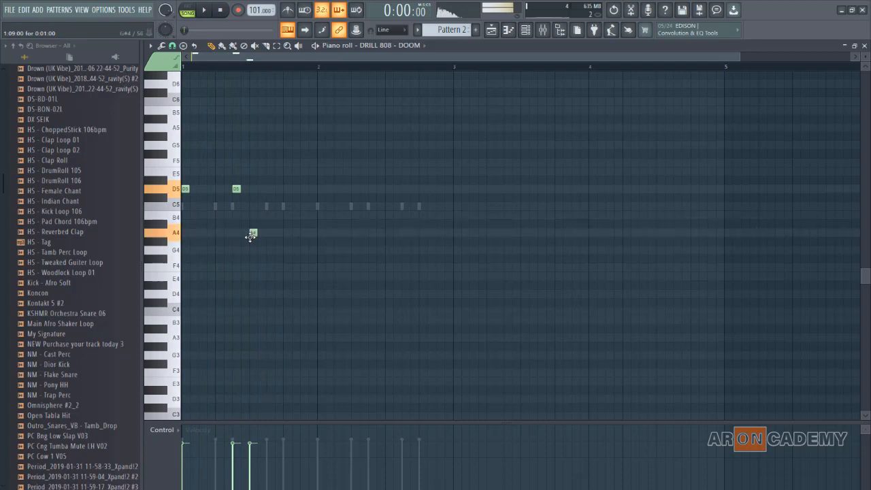
key(space)
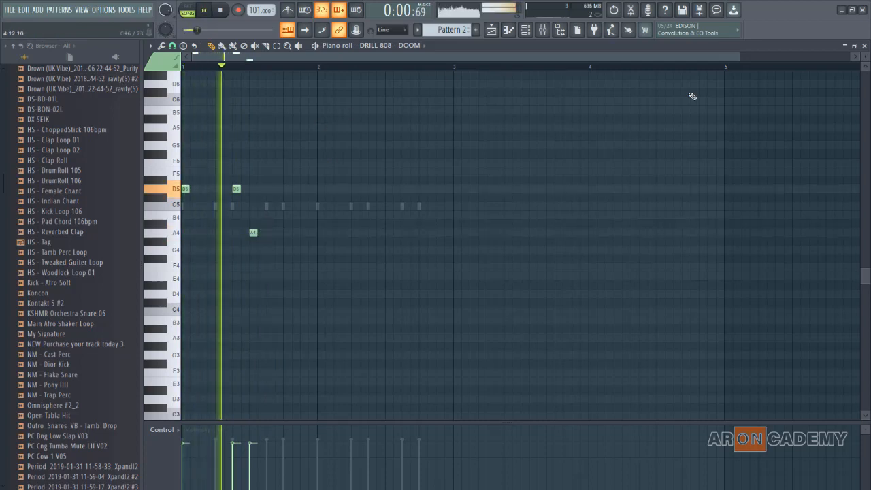
drag(253, 232, 270, 232)
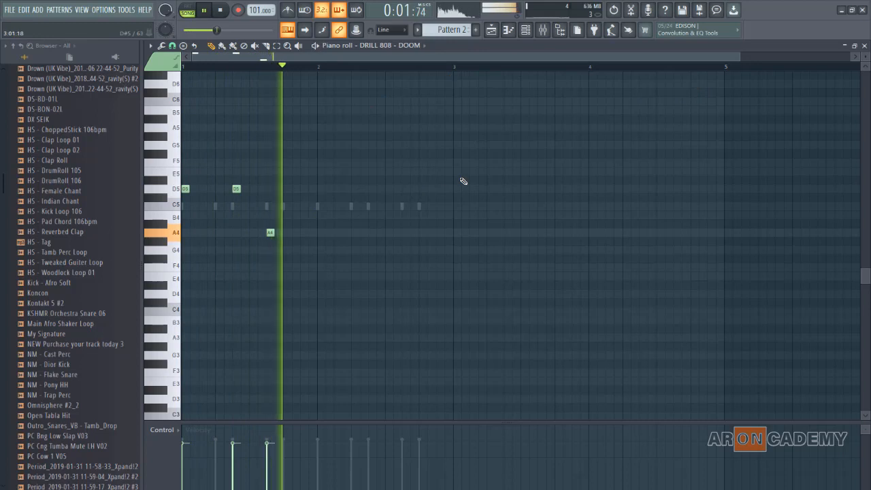
Try another A4 808 note on step 15 of bar 1 and shift it to step 14
click(303, 235)
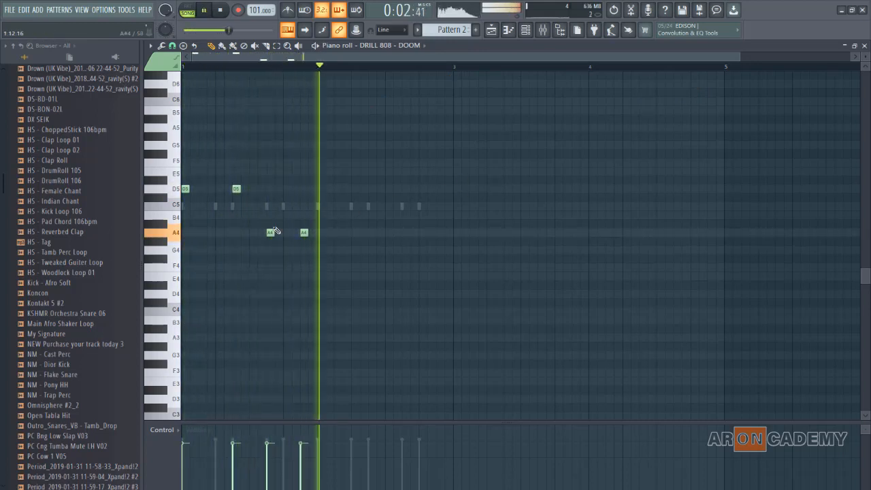
right_click(303, 233)
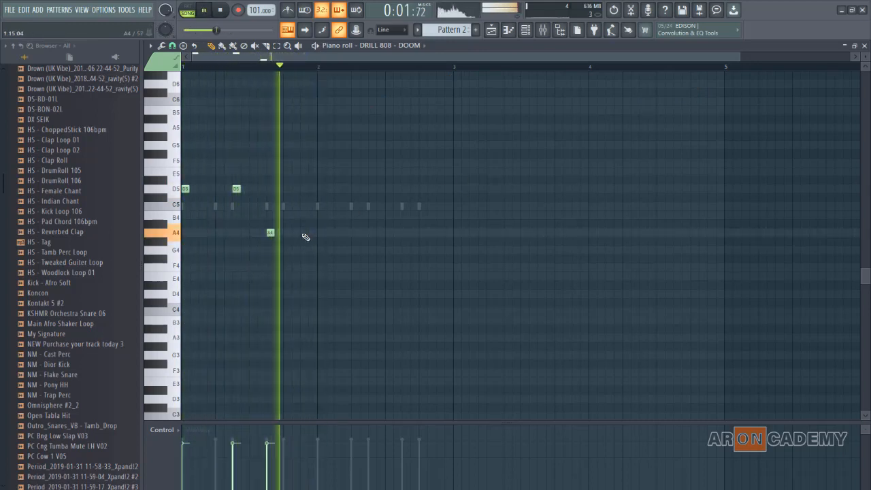
click(302, 233)
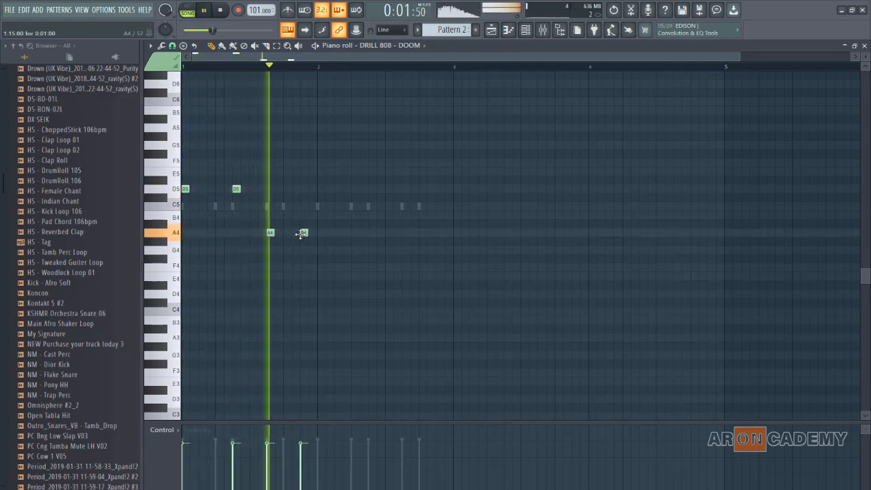
mouse_move(305, 232)
mouse_down()
mouse_move(282, 240)
mouse_move(291, 238)
mouse_up()
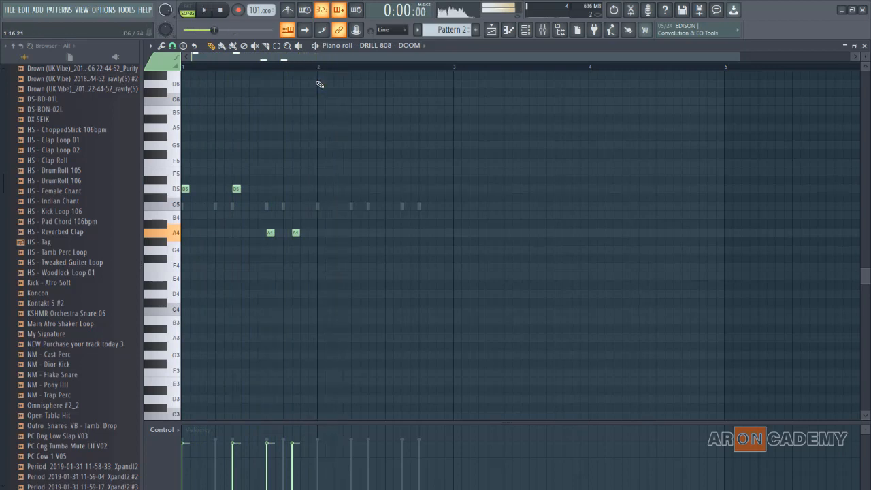
Select the 808 notes of bar 1, play them back and delete both A4 notes
key(ctrl+a)
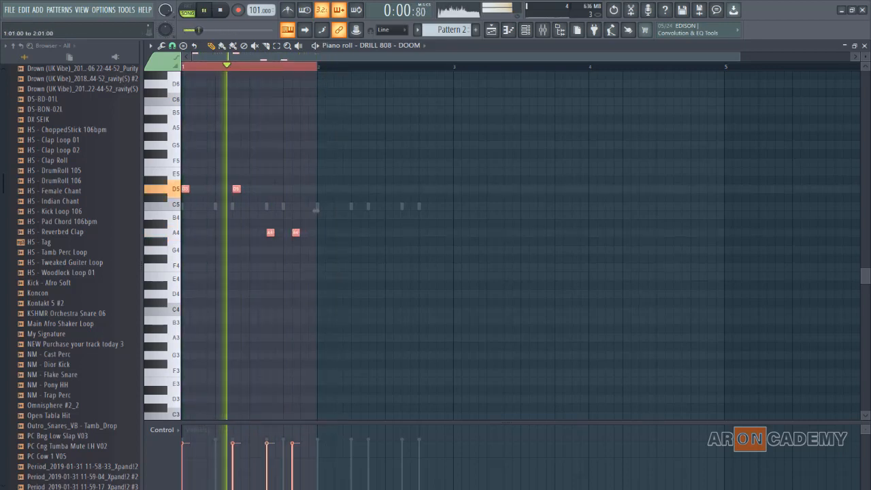
key(space)
right_click(295, 232)
right_click(270, 232)
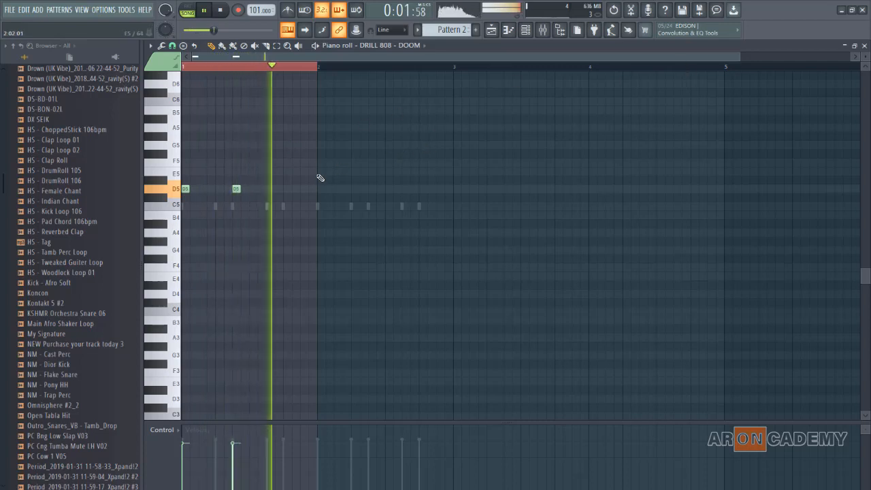
Place a single A4 808 note in bar 1, audition it with the loop and position it on step 11
key(space)
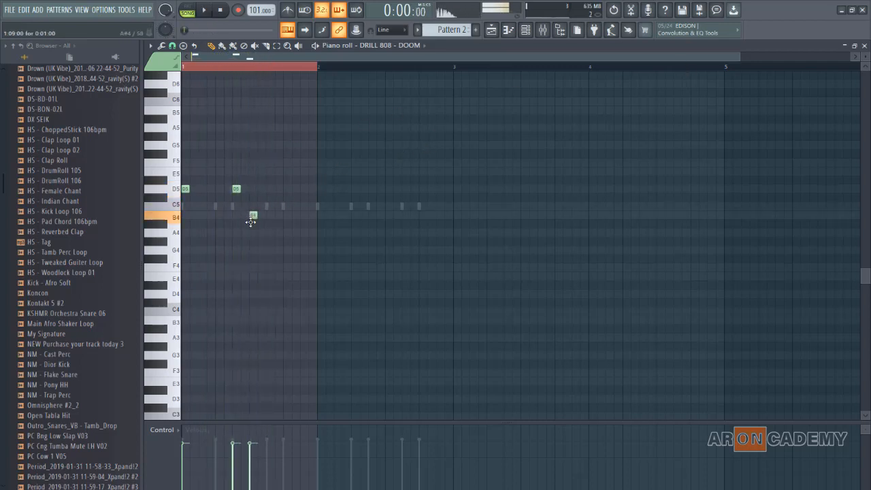
click(251, 232)
key(space)
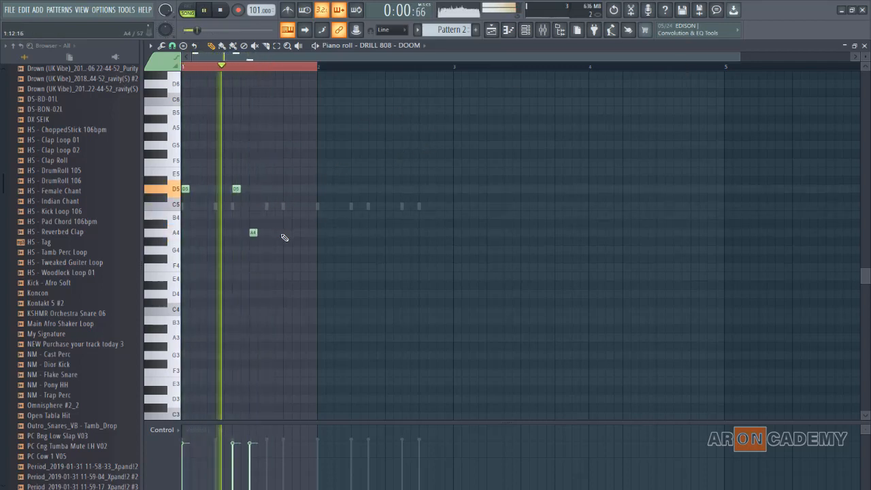
key(space)
key(space)
drag(259, 233, 269, 235)
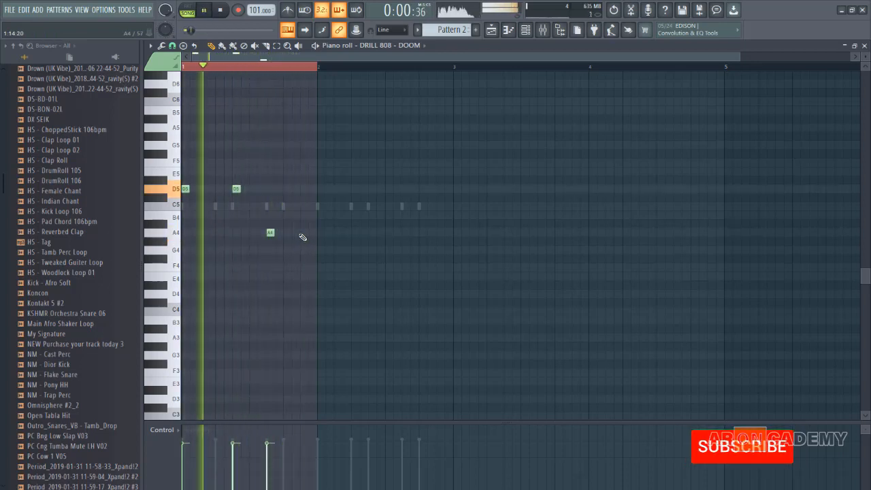
Duplicate the 808 notes of bar 1 into bar 2 and add an extra A4 note on step 15 of bar 2
click(317, 67)
drag(317, 68, 81, 68)
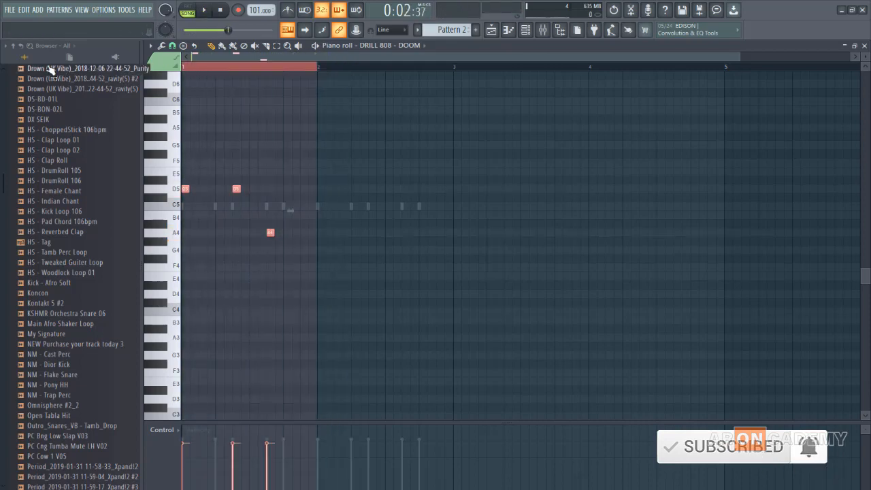
key(ctrl+b)
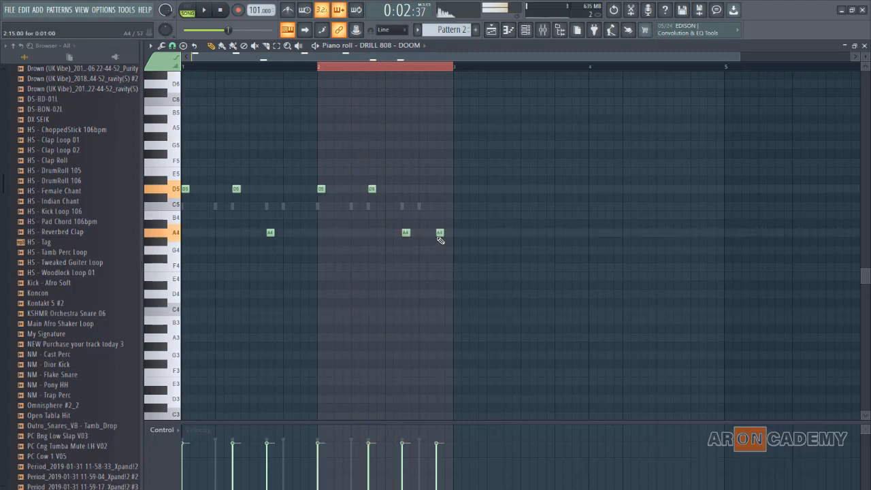
key(space)
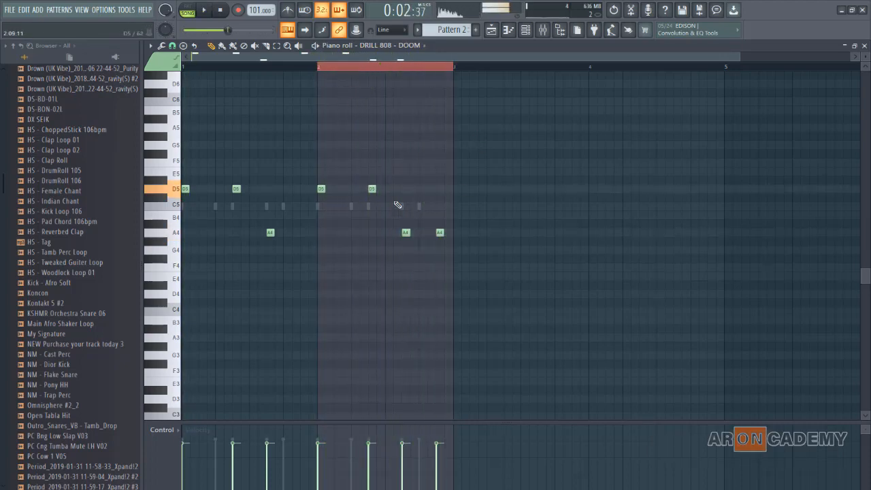
Replace the last A4 808 note of bar 2 with one on step 14 and return to the playlist
click(431, 233)
right_click(439, 233)
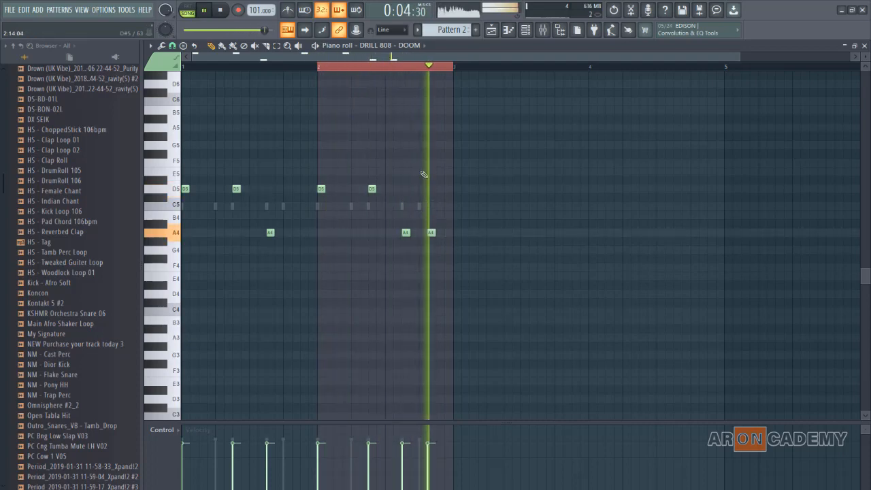
key(space)
click(321, 67)
click(488, 31)
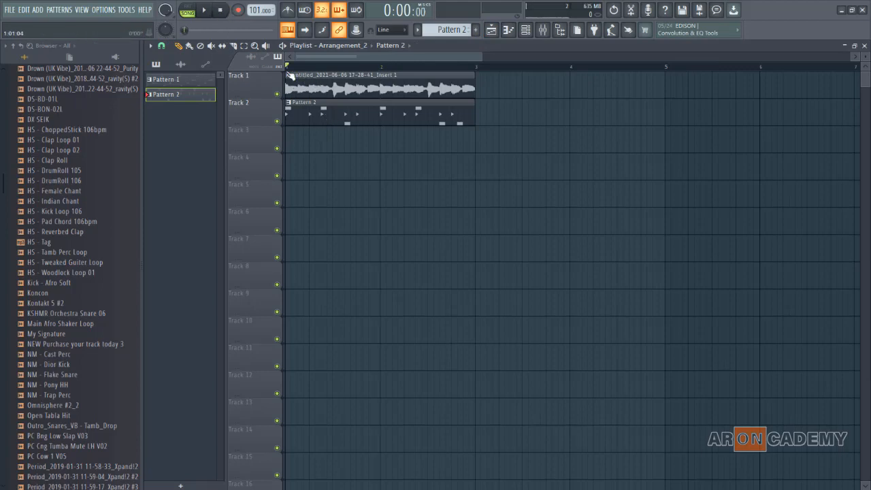
Audition the two-bar beat, copy the Track 1 audio clip to bar 5 and start playback from there
key(space)
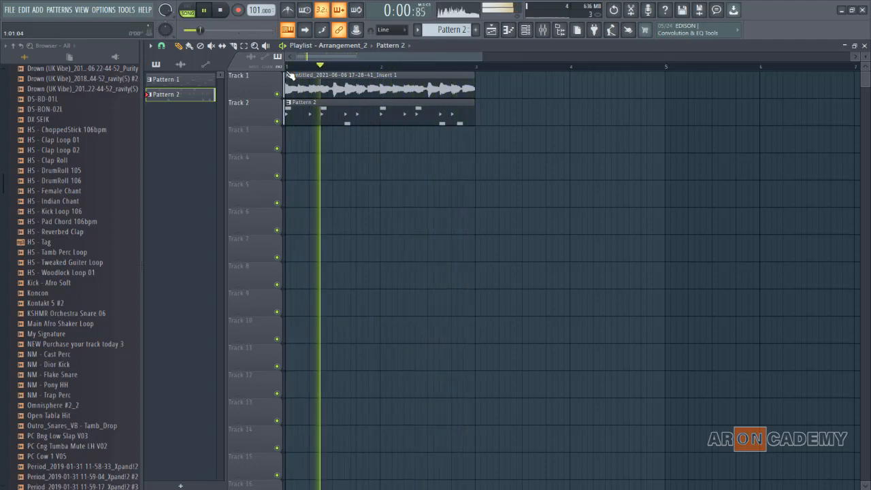
key(space)
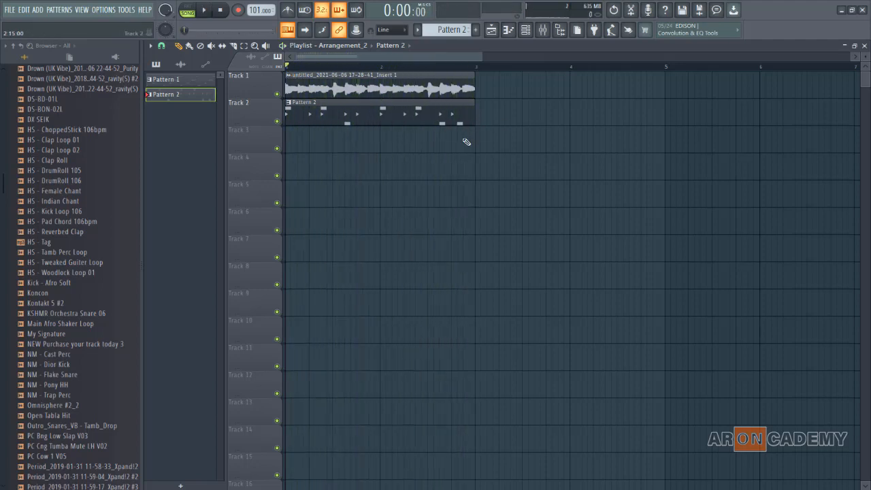
scroll(474, 72, down, 3)
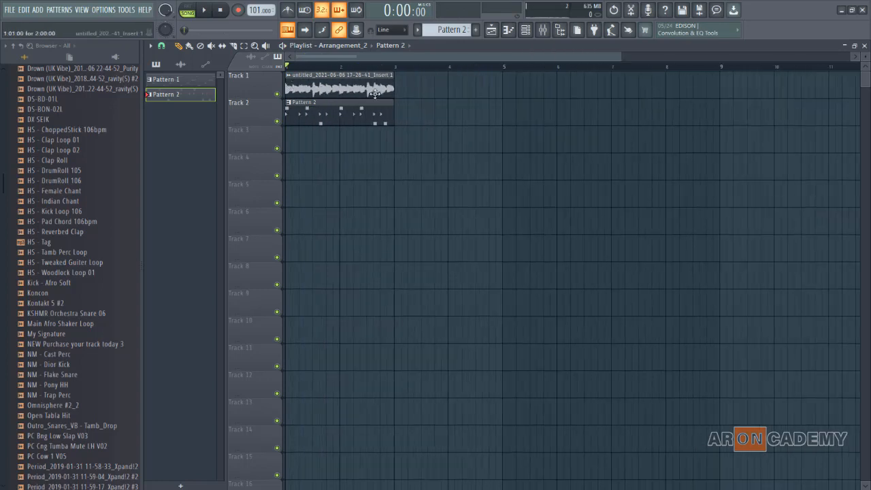
drag(334, 88, 542, 95)
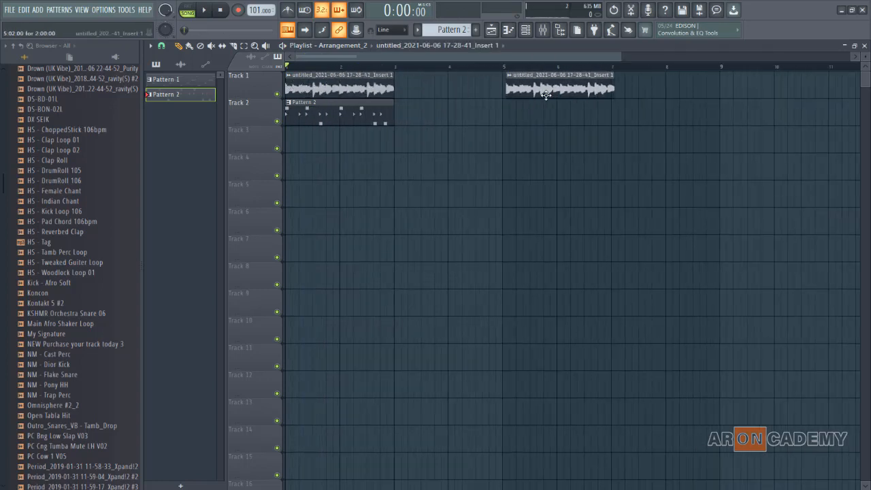
click(503, 66)
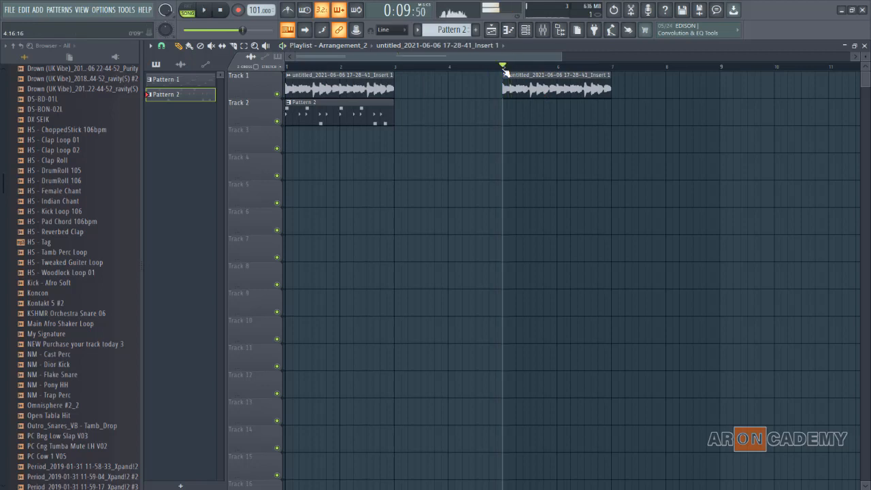
Set the playlist loop region over bars 5 and 6 around the copied clip and audition the loop
drag(505, 82, 584, 72)
scroll(583, 72, up, 3)
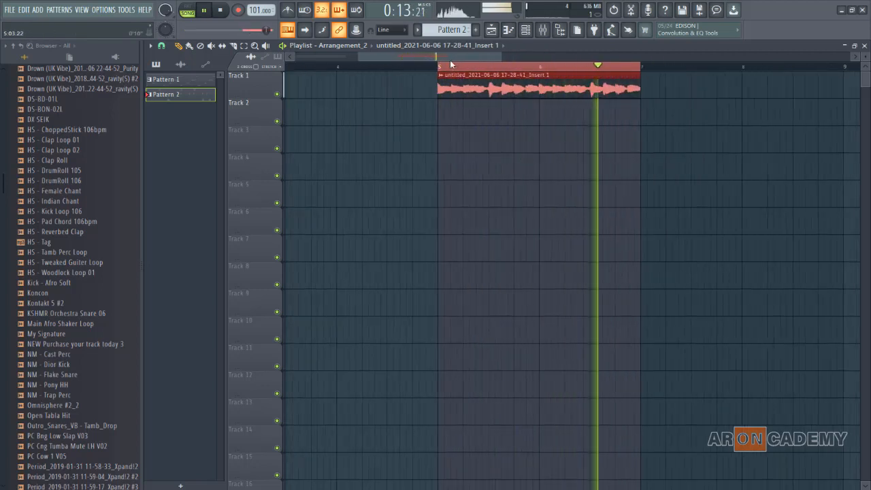
scroll(463, 111, down, 1)
key(space)
scroll(502, 102, up, 1)
key(space)
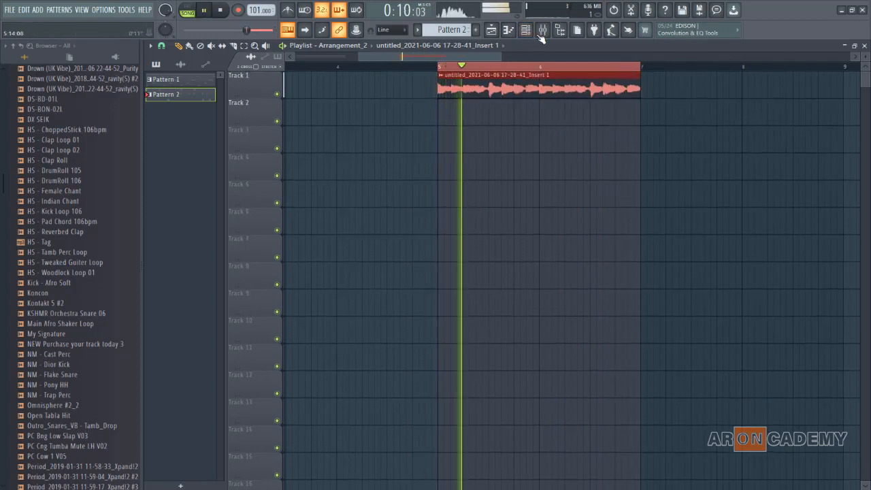
Create the empty Pattern 3, place it on Track 2 under the copied audio clip at bar 5 and open its channel rack
click(475, 30)
click(488, 41)
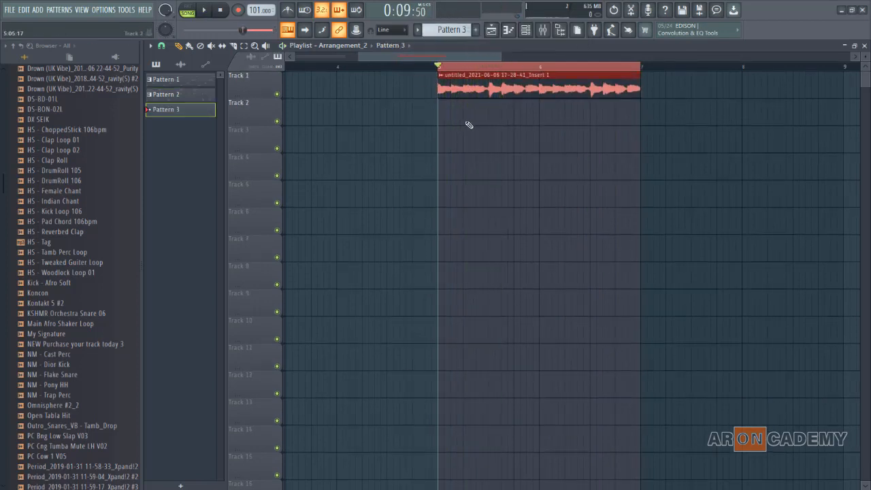
click(493, 116)
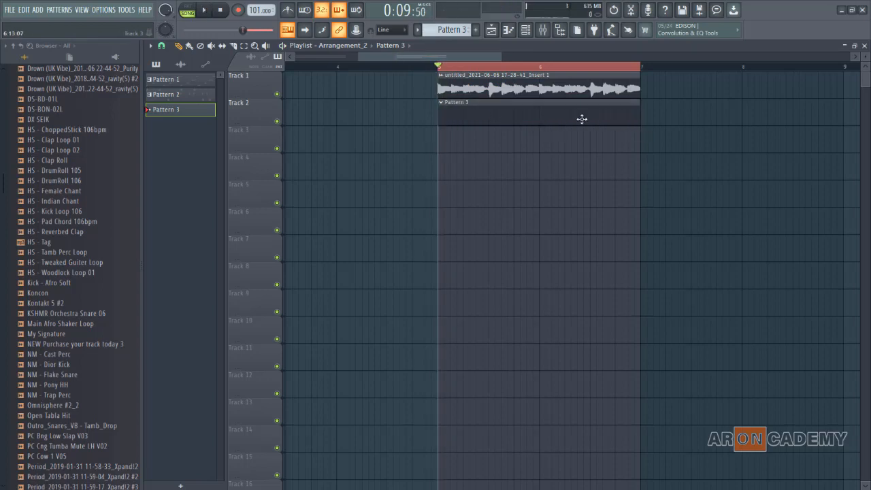
key(space)
double_click(533, 112)
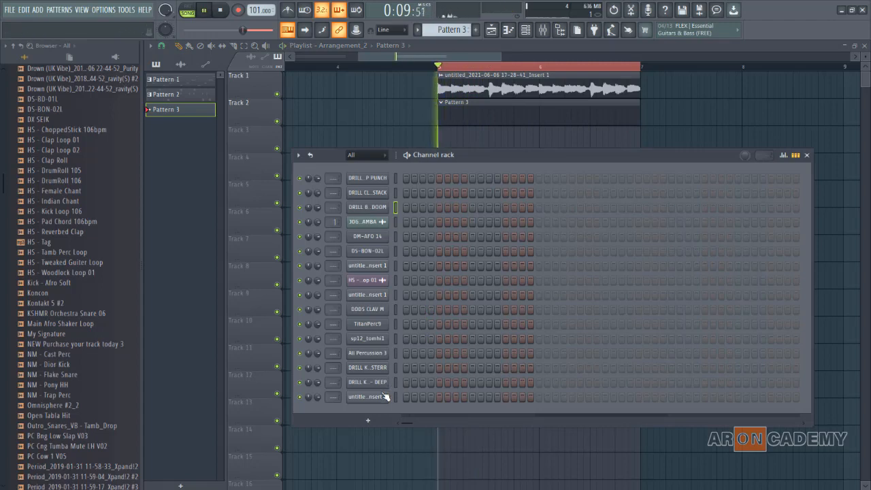
key(space)
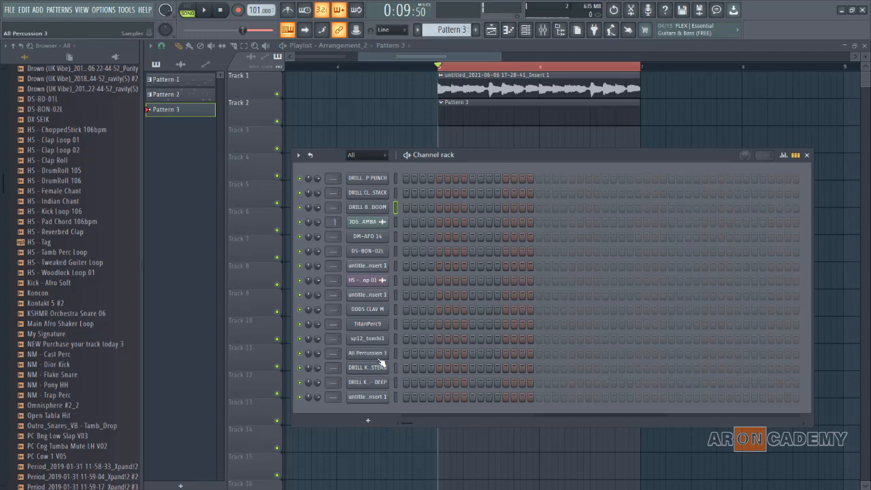
Program TitanPerc9 hits on steps 1, 4, 7 and 9 of Pattern 3 while auditioning the loop
click(407, 325)
click(430, 325)
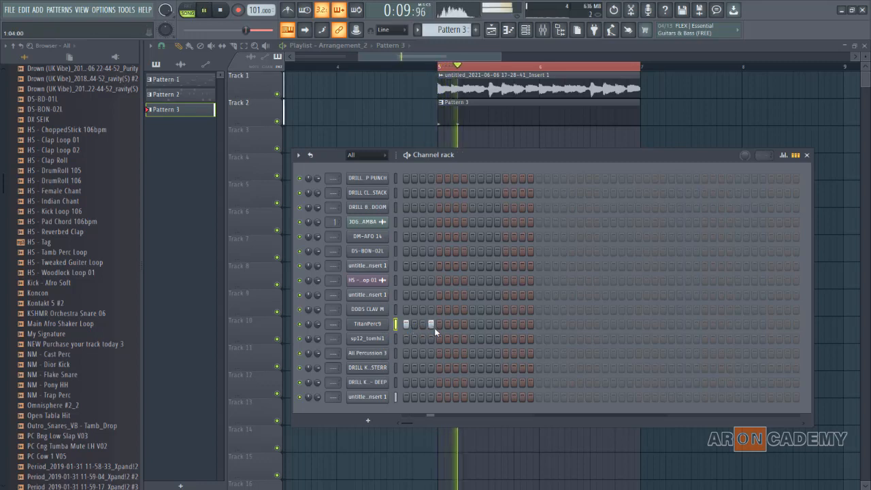
key(space)
click(455, 324)
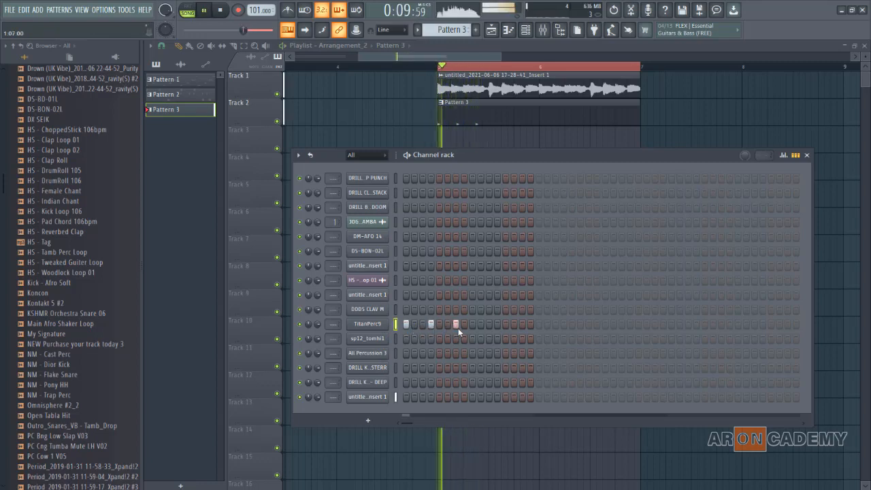
click(472, 325)
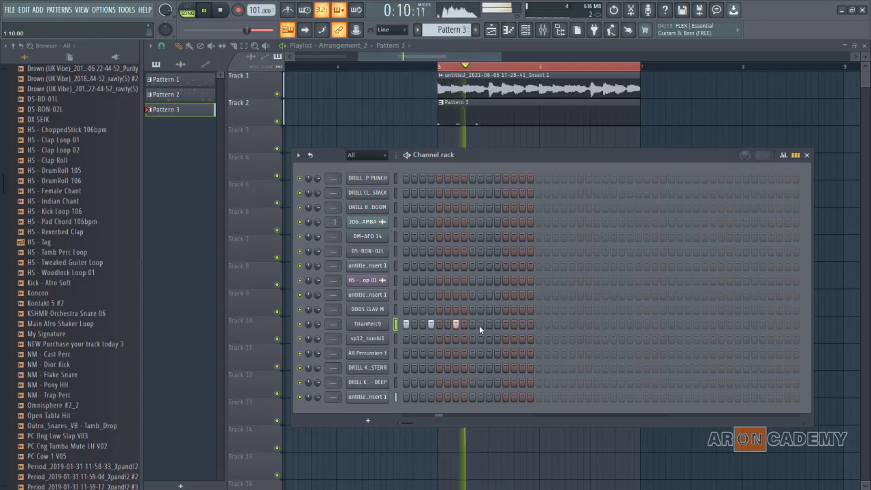
key(space)
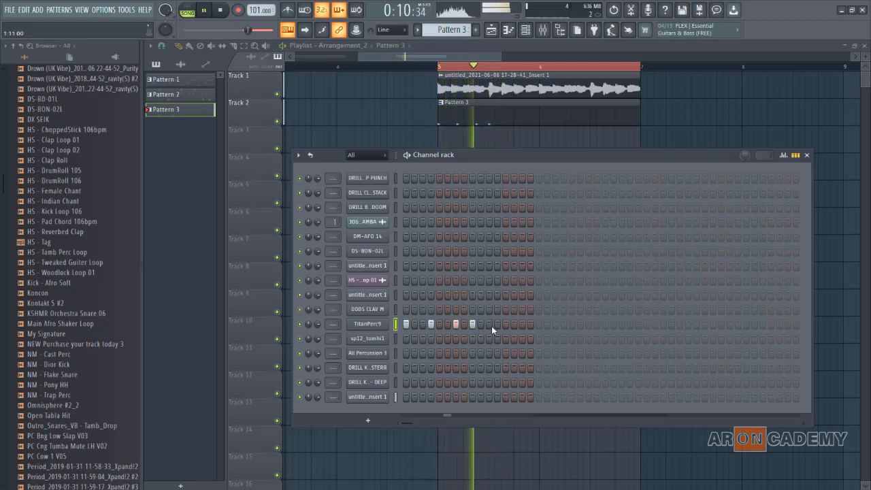
Try a TitanPerc9 hit on step 13, remove it, and place hits on steps 12 and 15 instead
click(505, 325)
key(space)
click(506, 325)
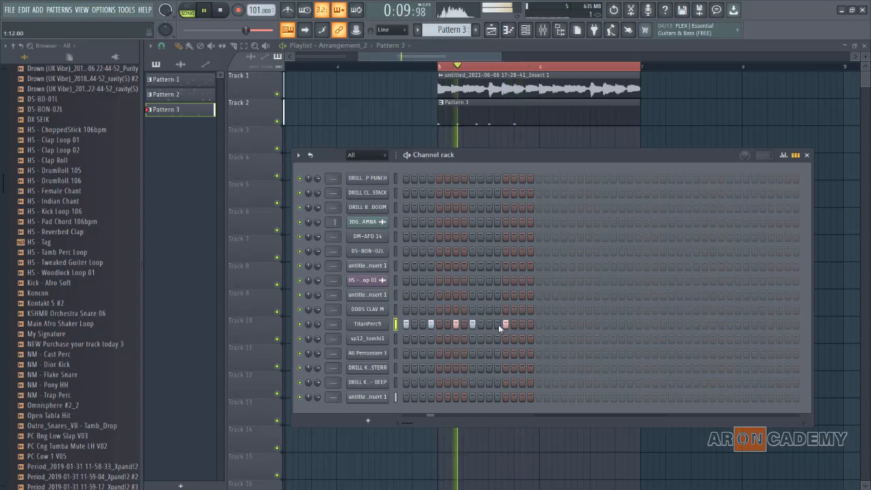
click(498, 325)
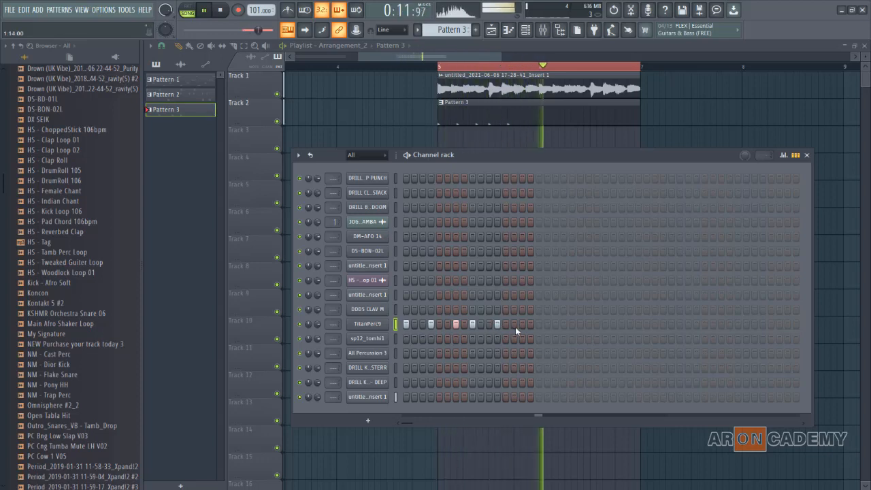
click(522, 324)
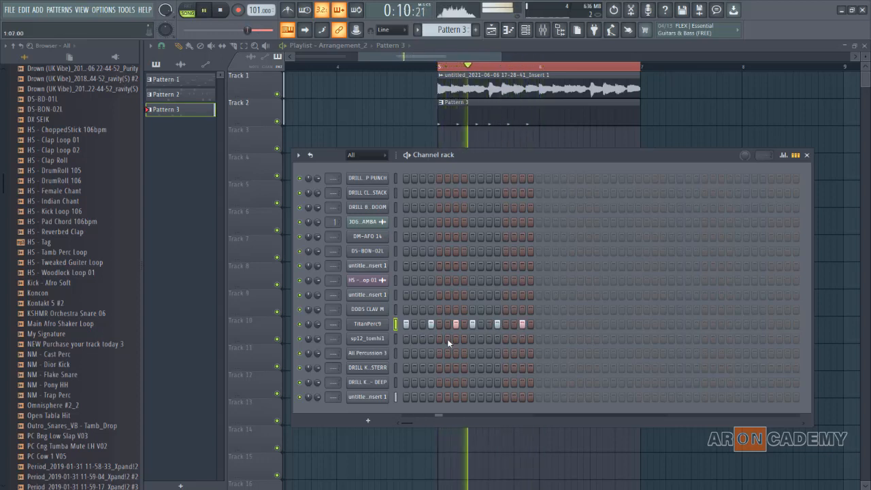
Duplicate the bar 1 TitanPerc9 notes into bar 2 in the piano roll and return to the channel rack
right_click(383, 329)
click(408, 334)
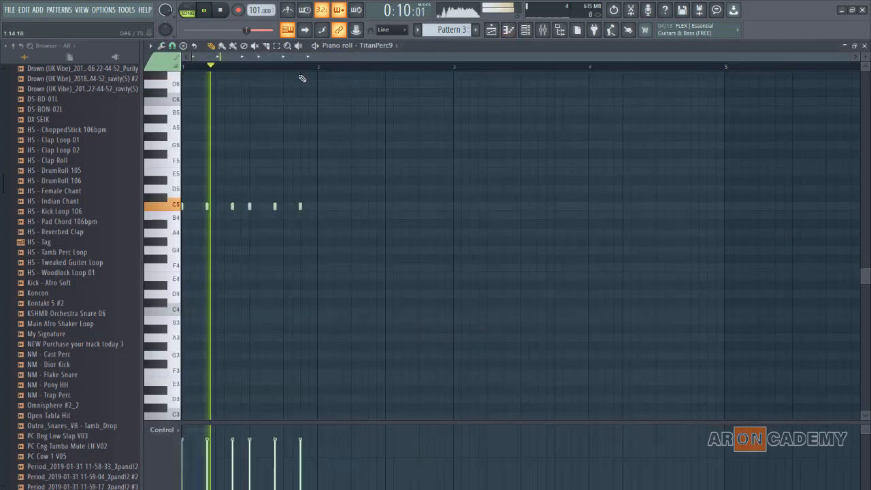
drag(318, 65, 167, 68)
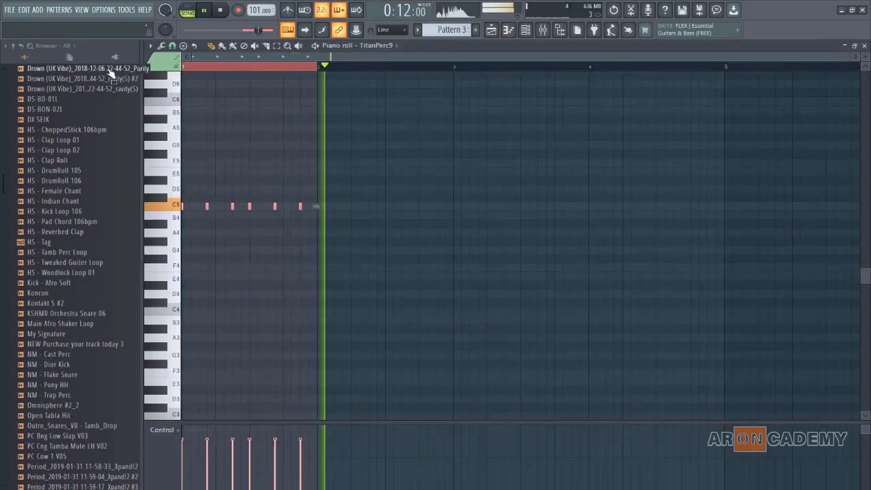
key(ctrl+b)
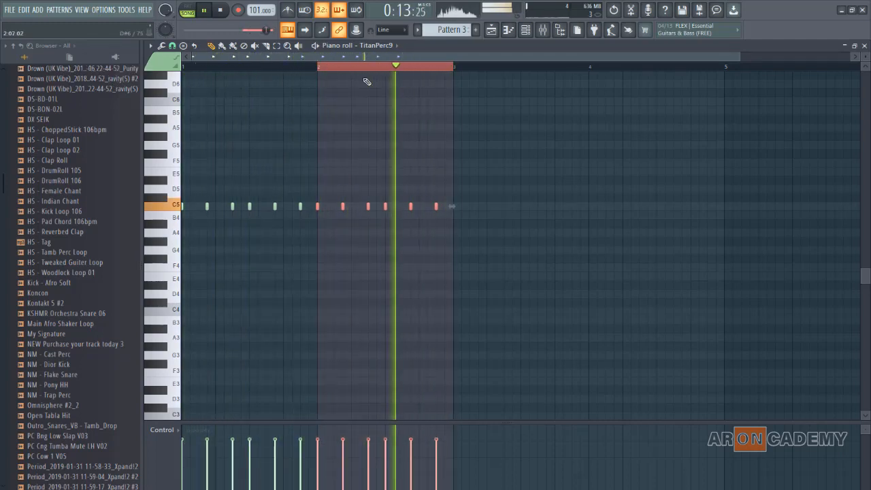
click(530, 31)
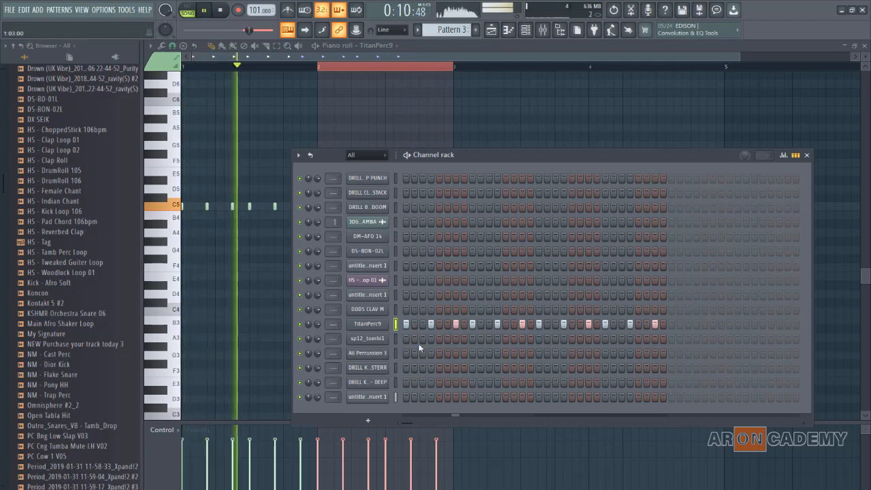
Open the All Percussion 3 channel in the piano roll and place C5 notes on steps 7, 8 and 12 of bar 1
key(space)
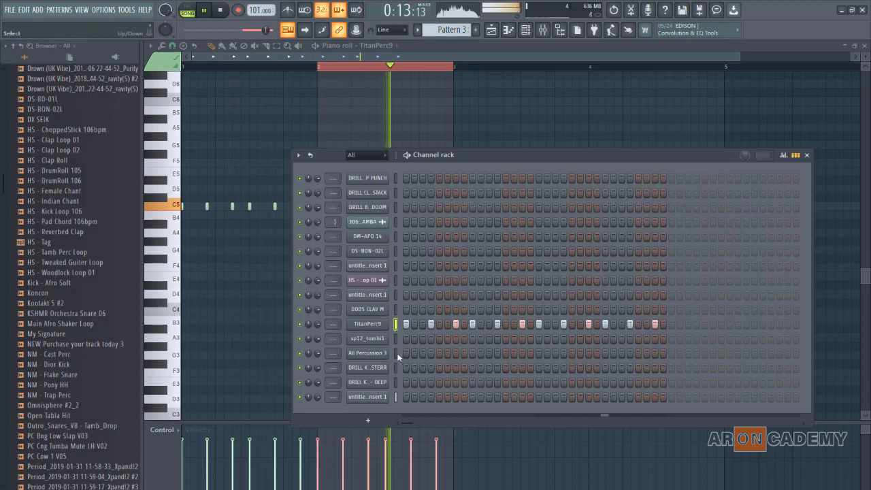
right_click(378, 353)
click(408, 357)
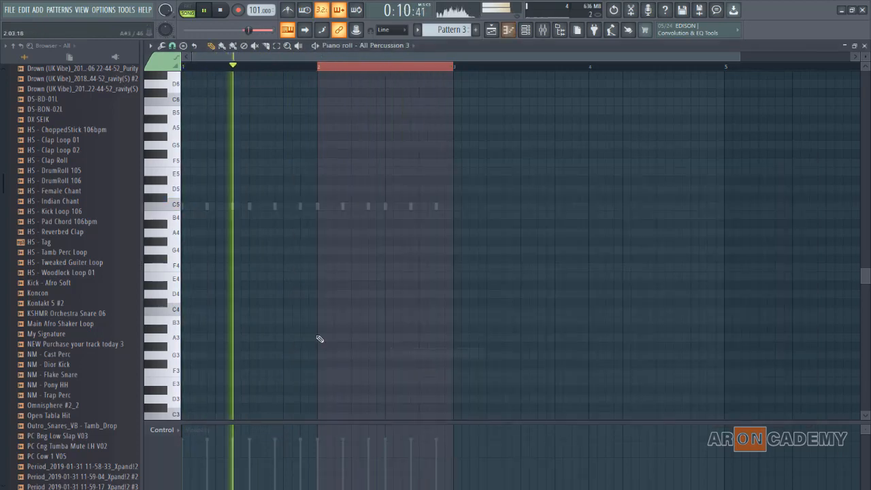
click(235, 207)
click(245, 207)
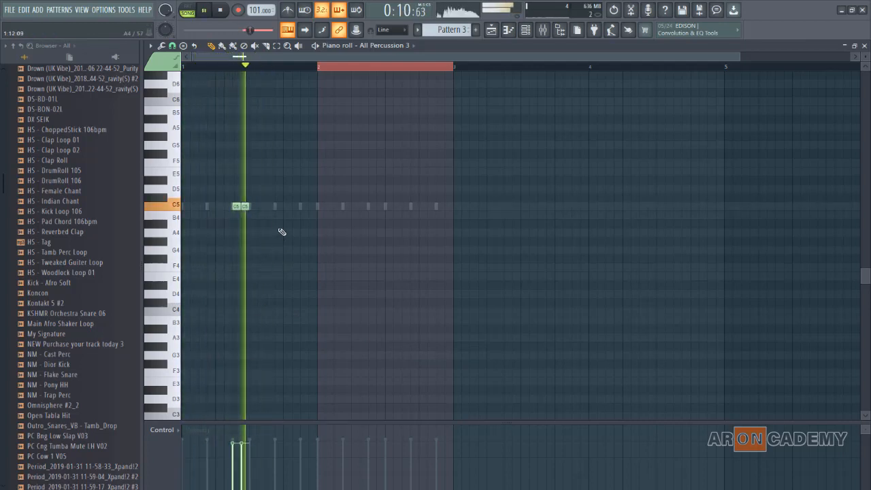
click(277, 206)
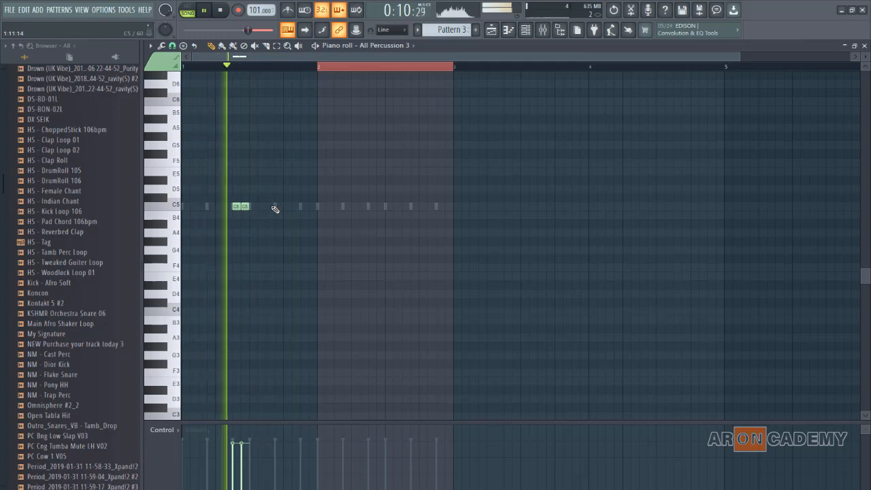
key(space)
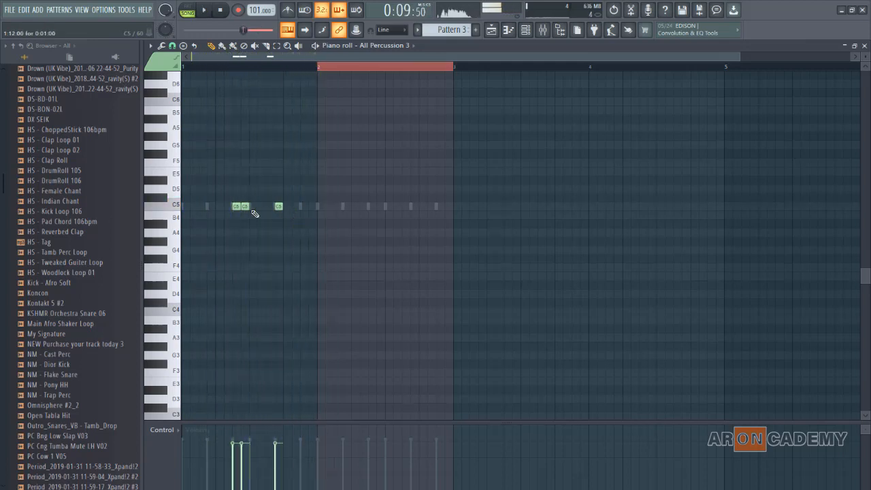
Add All Percussion 3 C5 notes on steps 1, 4 and 15, duplicate bar 1 into bar 2 and return to the channel rack
click(185, 206)
click(210, 206)
key(space)
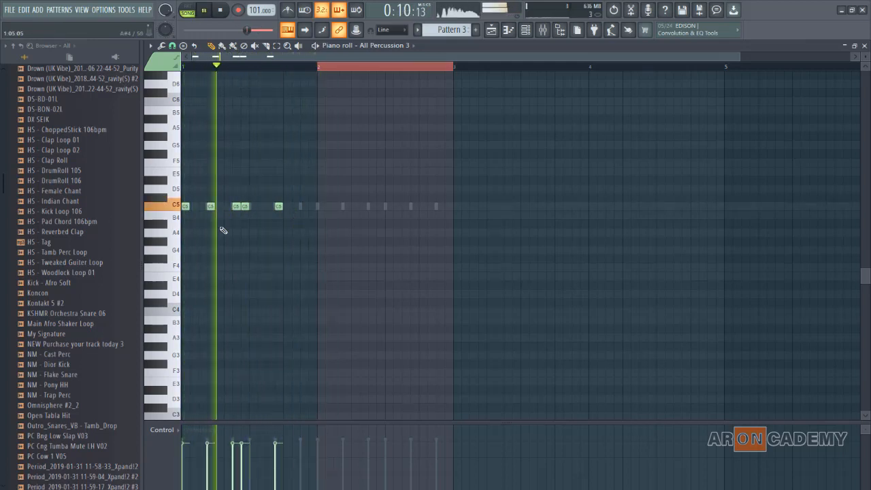
click(304, 207)
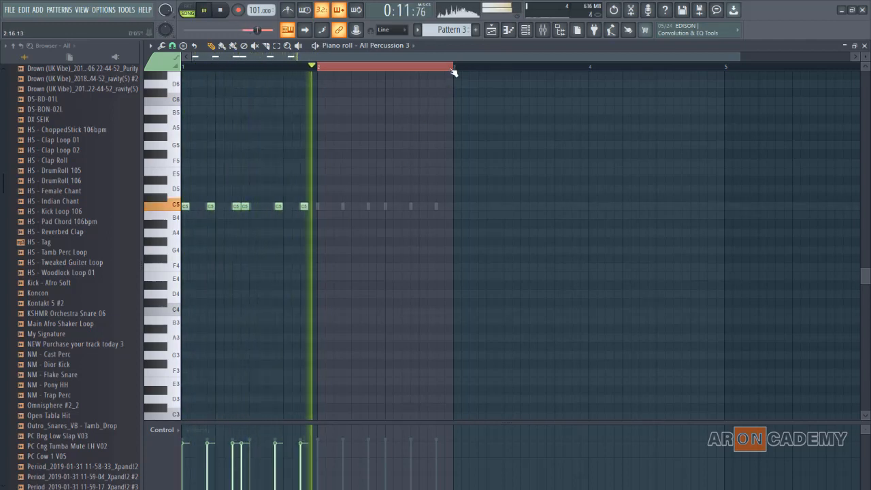
key(ctrl+v)
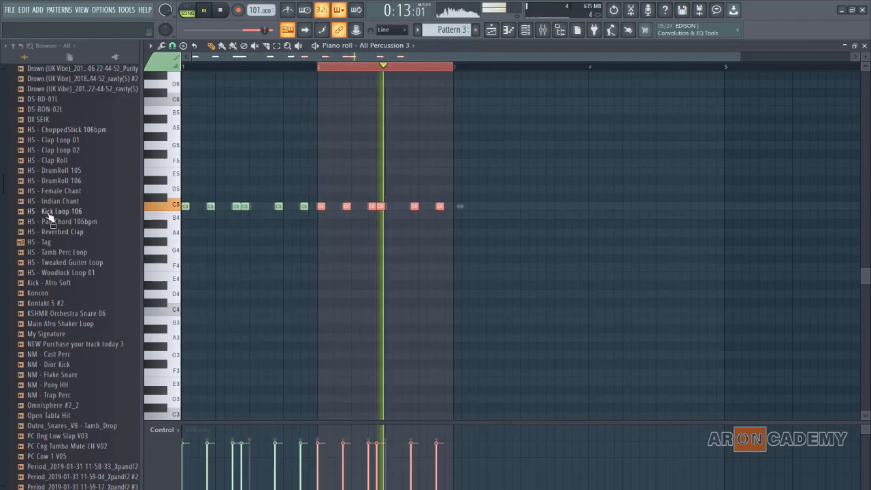
key(F6)
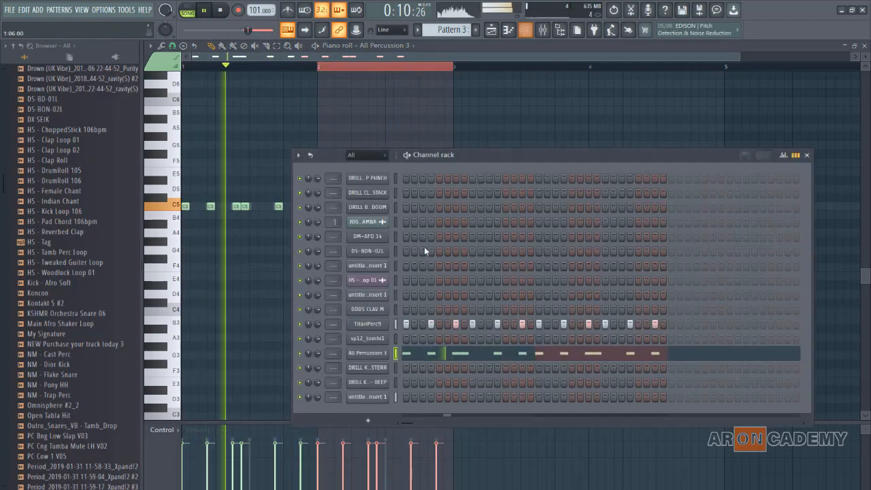
Place DRILL KIK - STERR hits on steps 1 and 11 of bar 1 and a C5 note on step 1 of bar 2
click(406, 369)
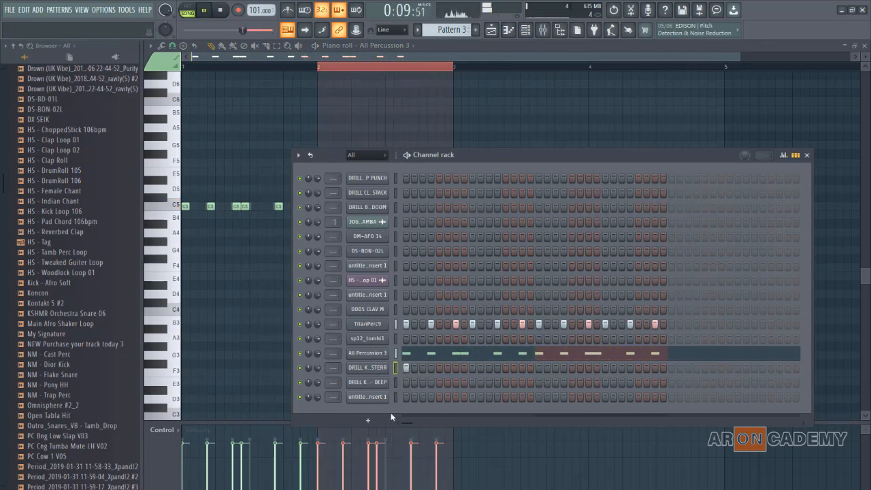
click(488, 368)
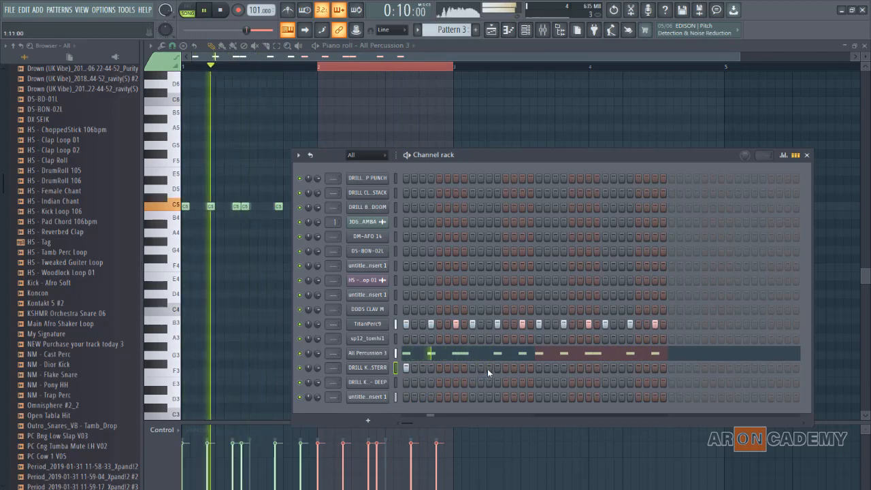
right_click(373, 369)
click(416, 352)
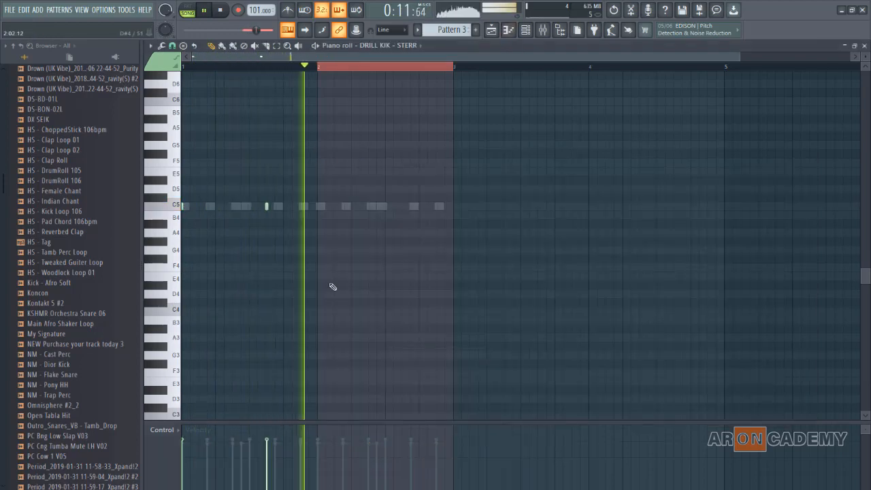
key(space)
click(319, 206)
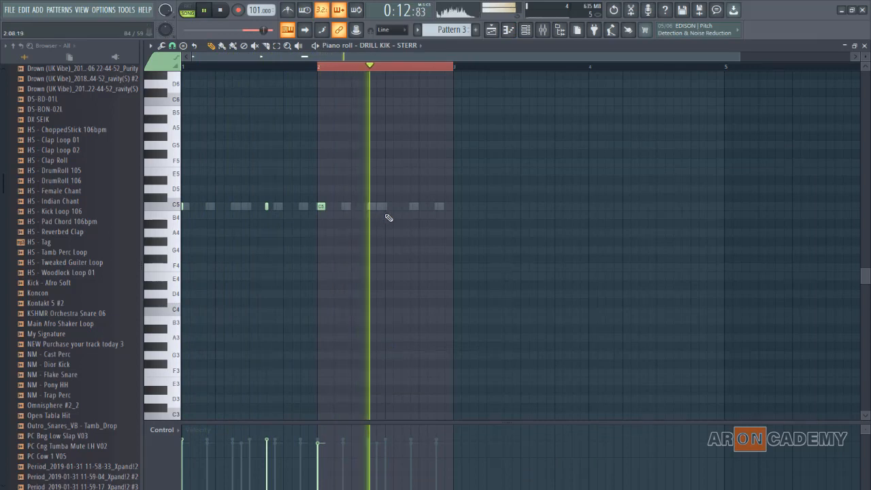
Replace the C5 kick on step 1 of bar 2 with a one-step note and audition the loop
key(space)
key(space)
key(space)
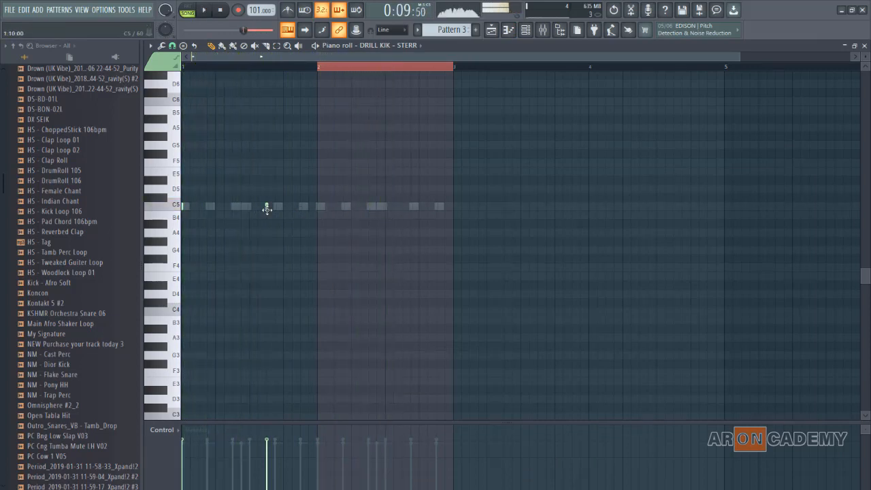
key(space)
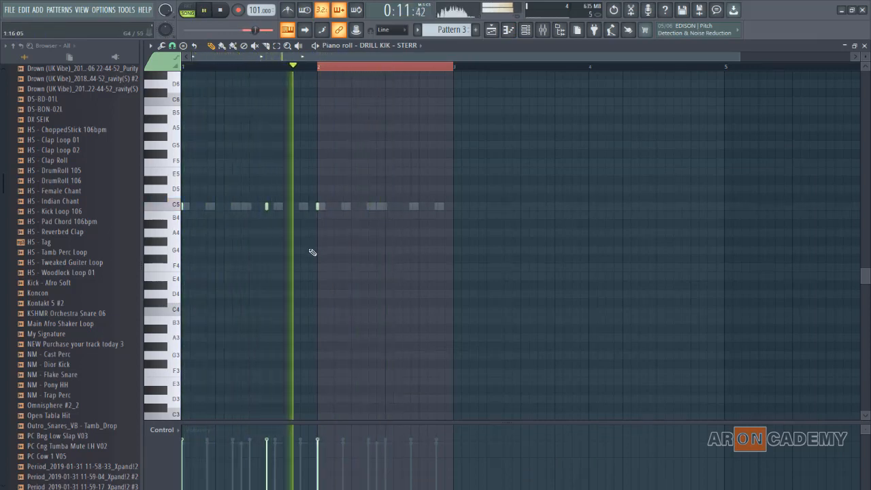
key(space)
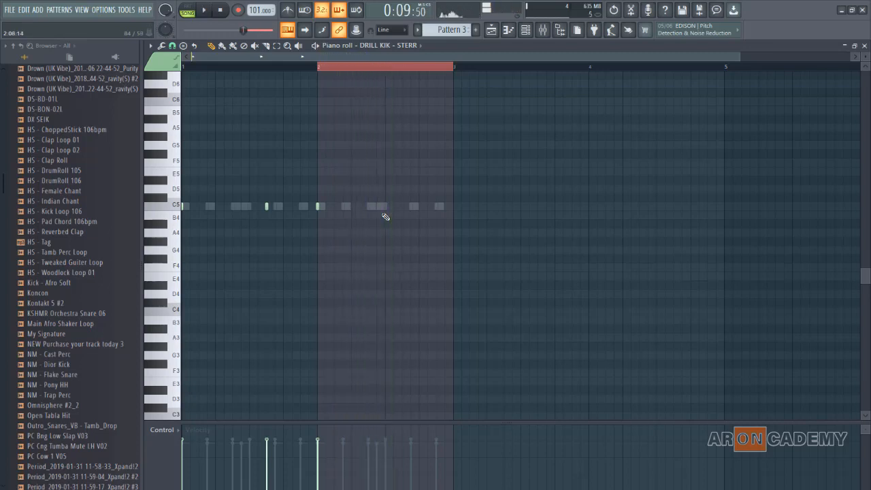
key(space)
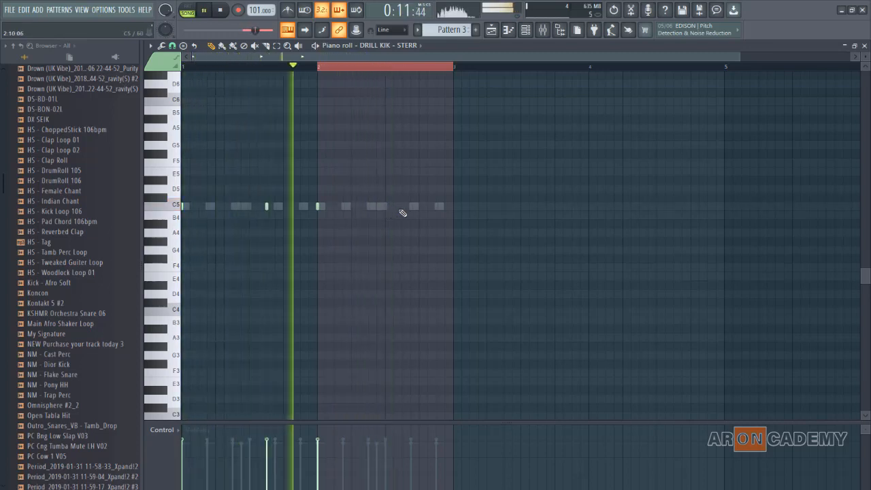
Add a DRILL KIK - STERR C5 note on step 11 of bar 2 and replay the loop from its start
click(402, 206)
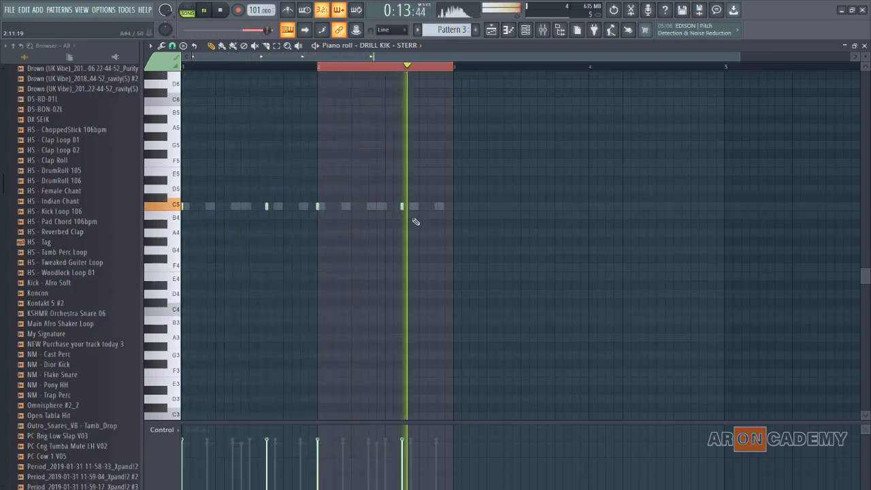
key(space)
key(space)
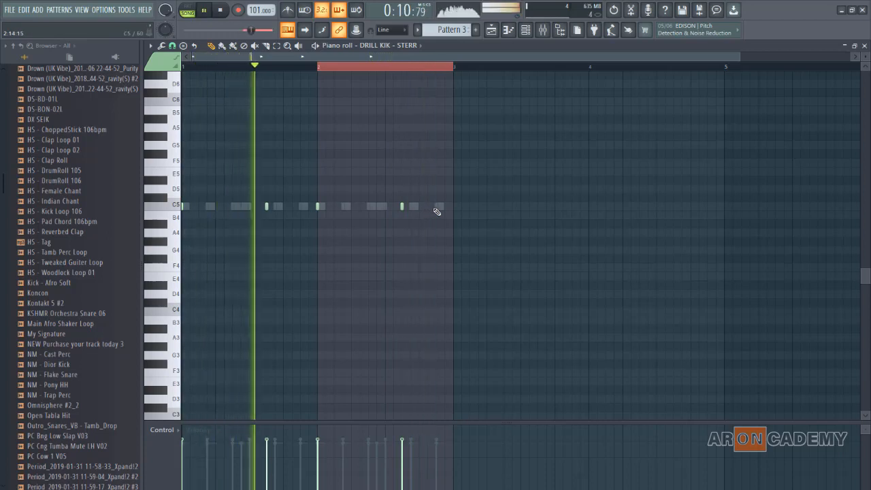
Try a C5 kick on step 15 of bar 2, remove it and place one on step 14 instead
click(436, 207)
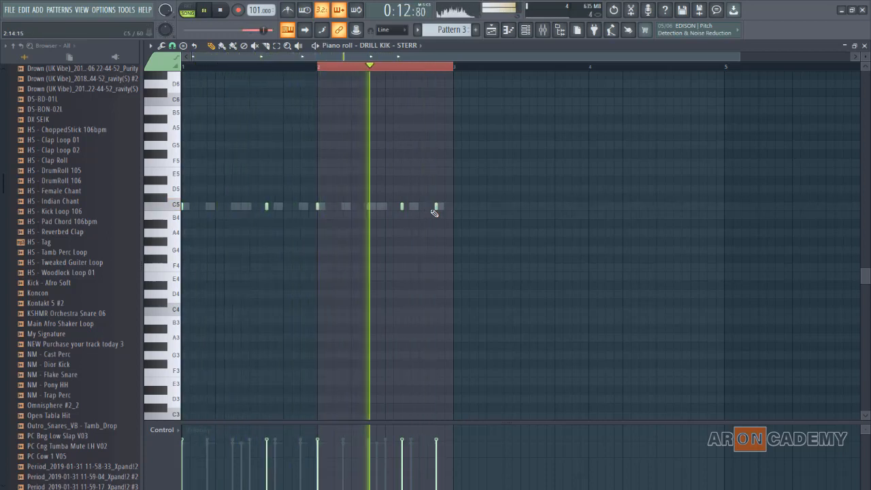
right_click(437, 207)
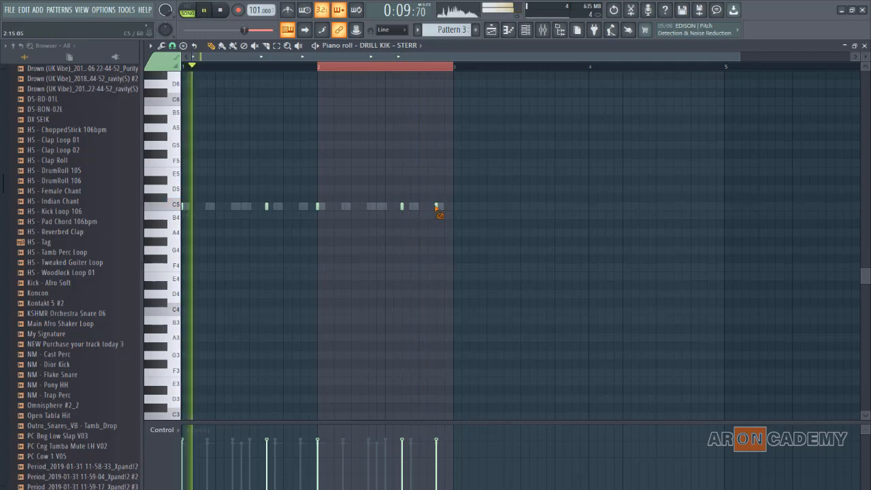
click(427, 207)
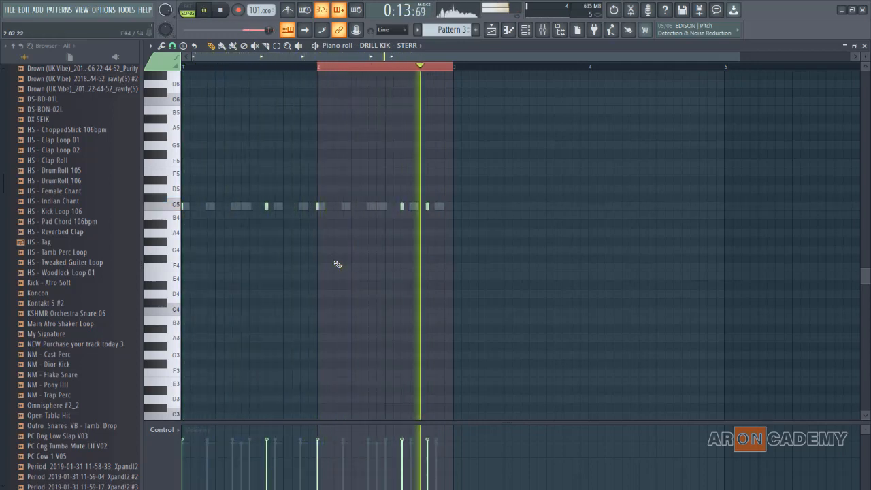
Stop playback and show the Pattern 2 and Pattern 3 sections together in the playlist
key(space)
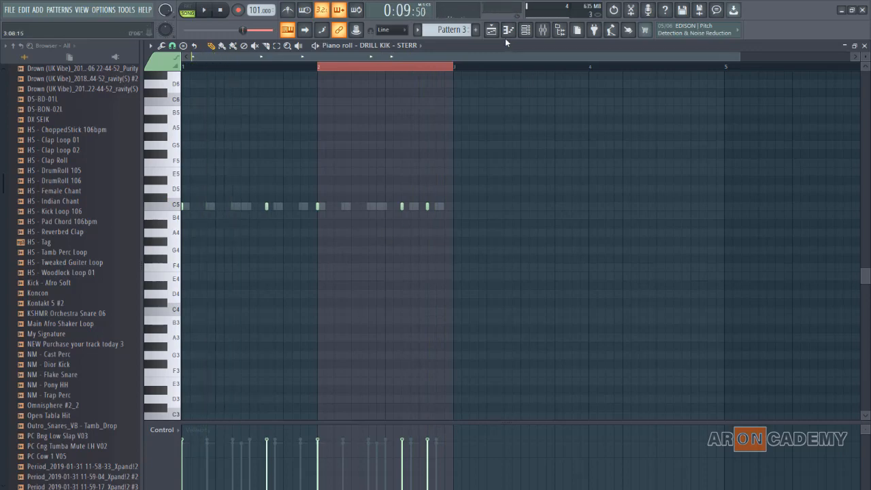
click(492, 31)
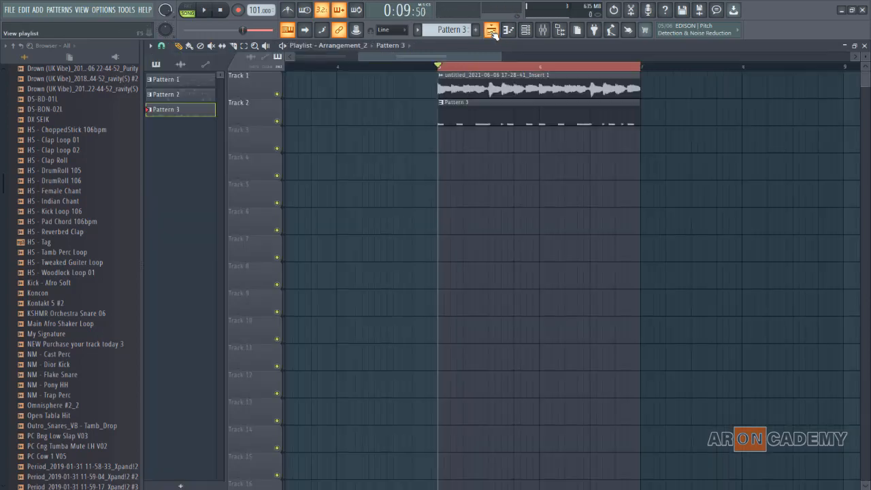
scroll(425, 75, down, 5)
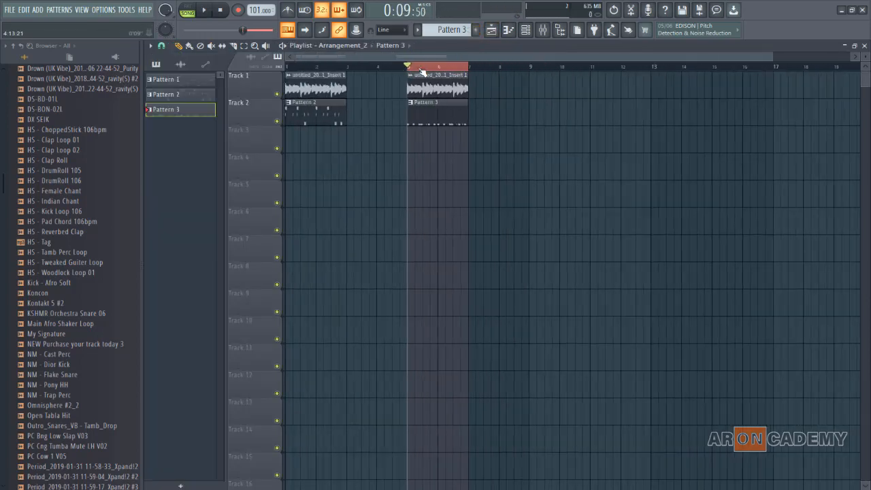